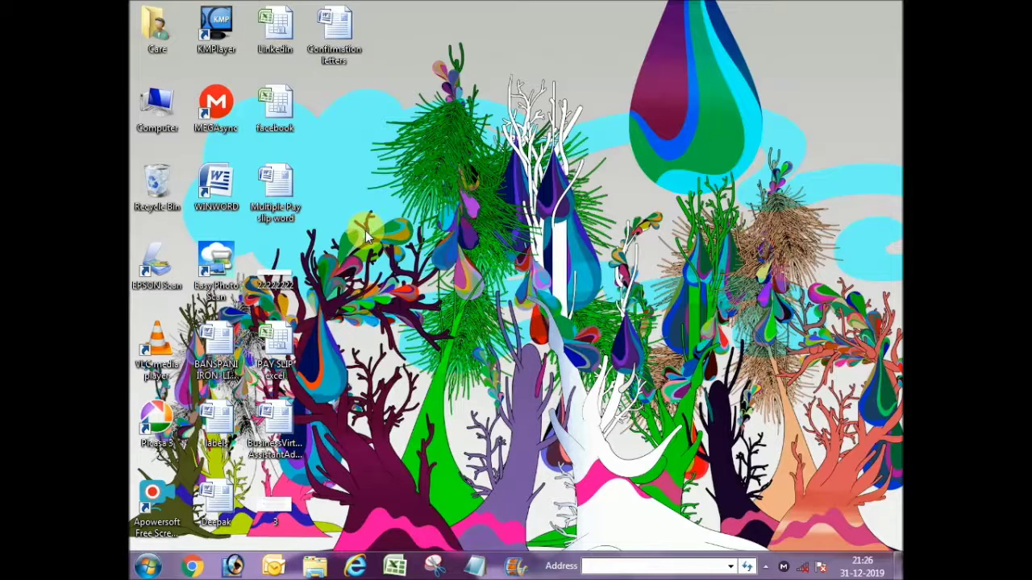
Launch Word from the desktop WINWORD shortcut to get a blank Document1.
click(227, 192)
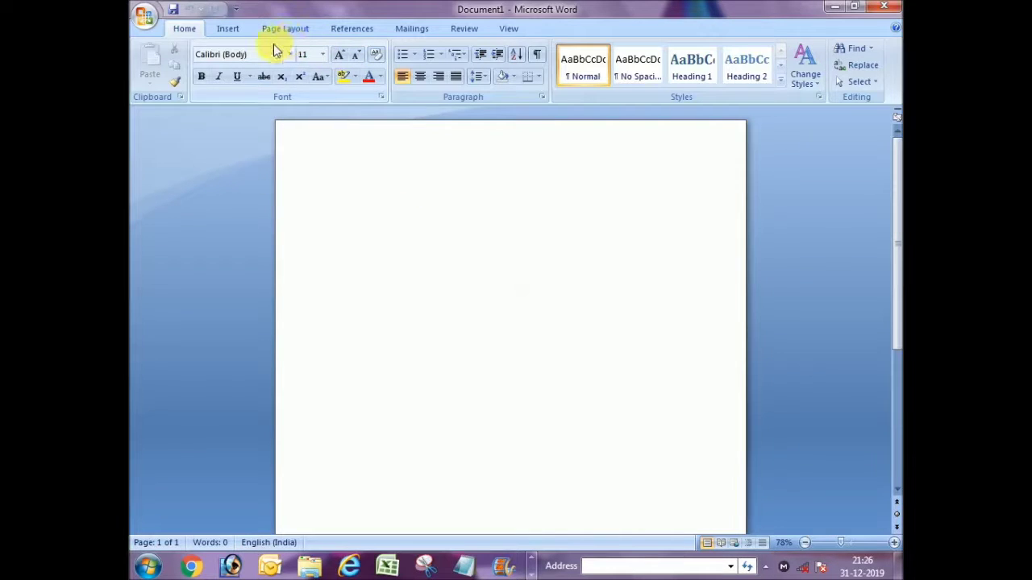
Set the blank document up as a Letters-type mail merge via Start Mail Merge.
click(411, 29)
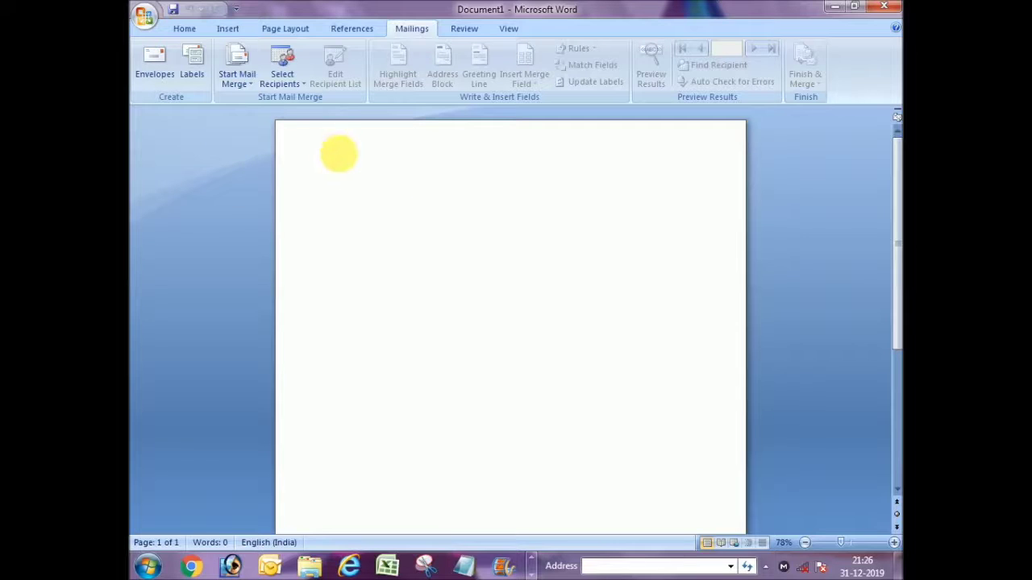
click(239, 74)
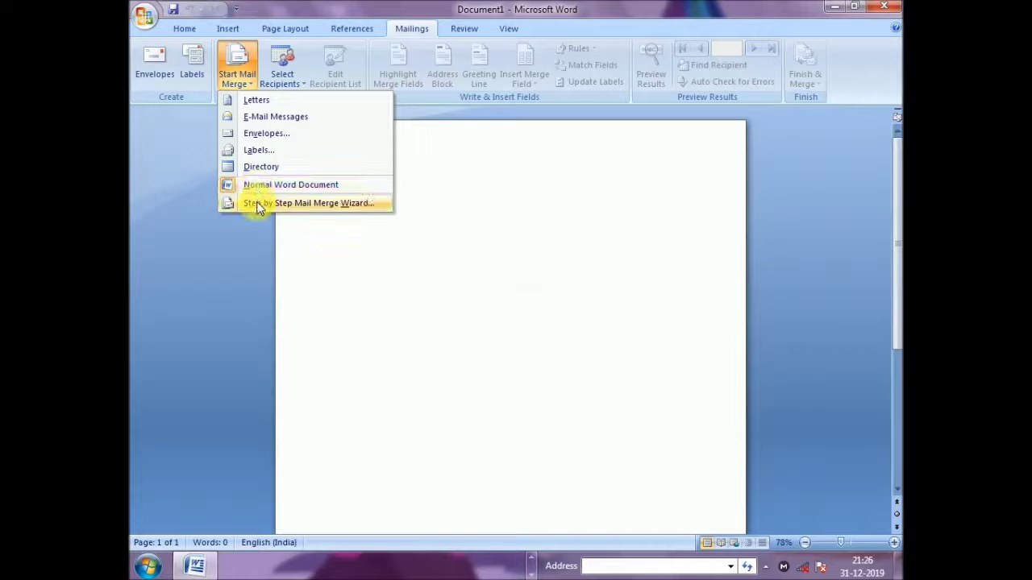
click(248, 102)
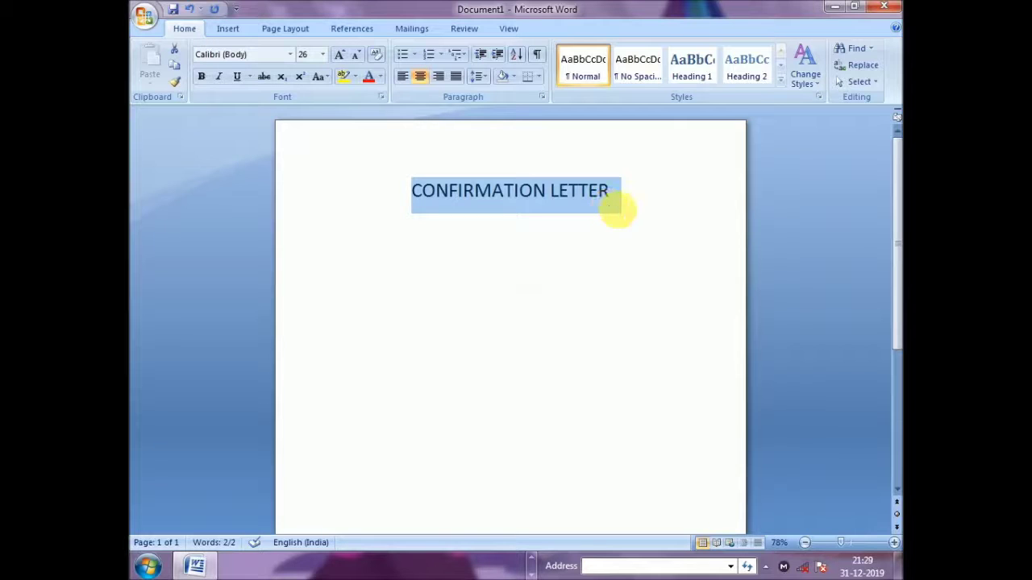
Change the heading to CONFIRMATION LETTERS, keep it centred, and start typing the NAME line.
click(481, 335)
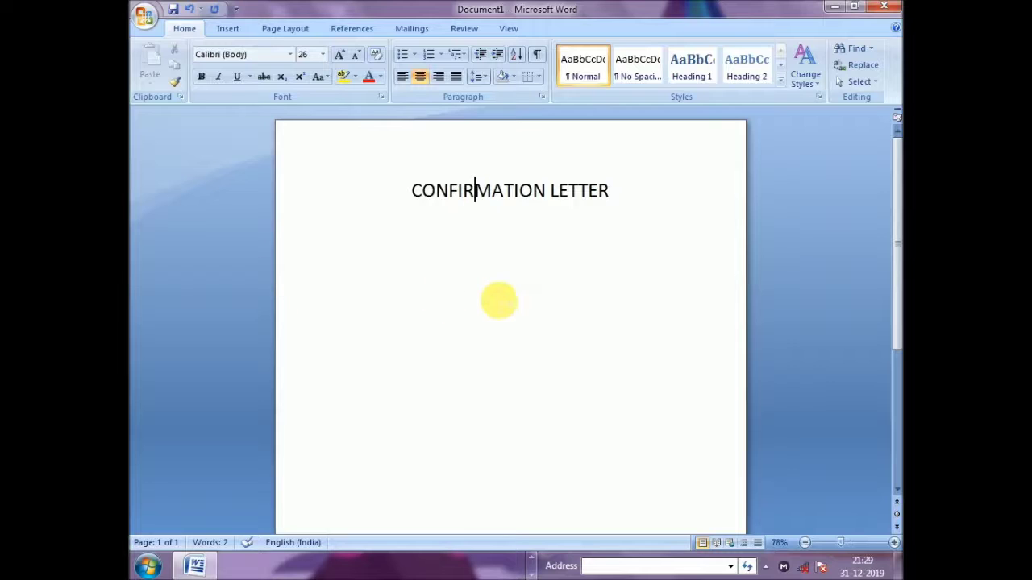
click(616, 191)
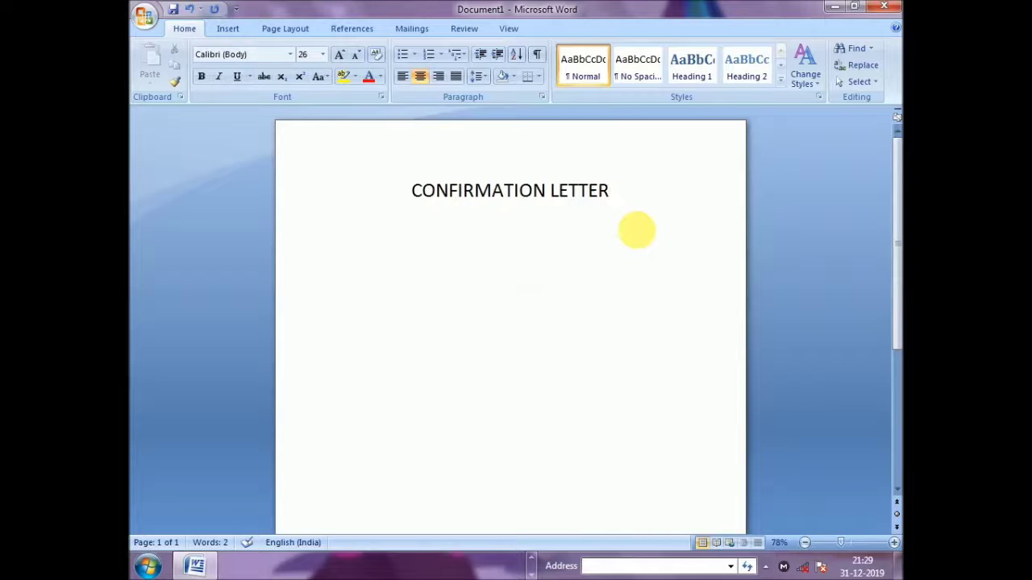
text(S)
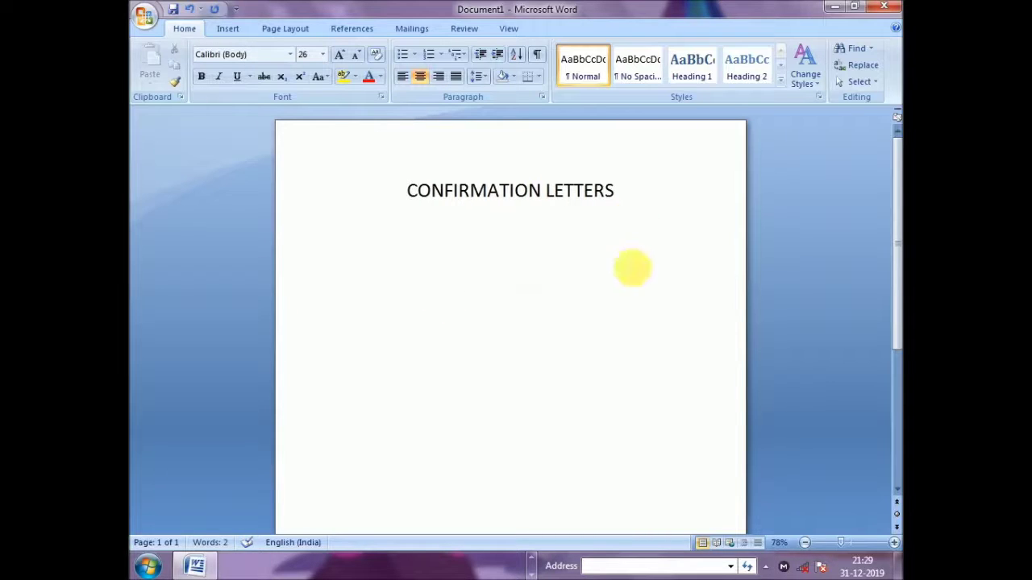
click(403, 76)
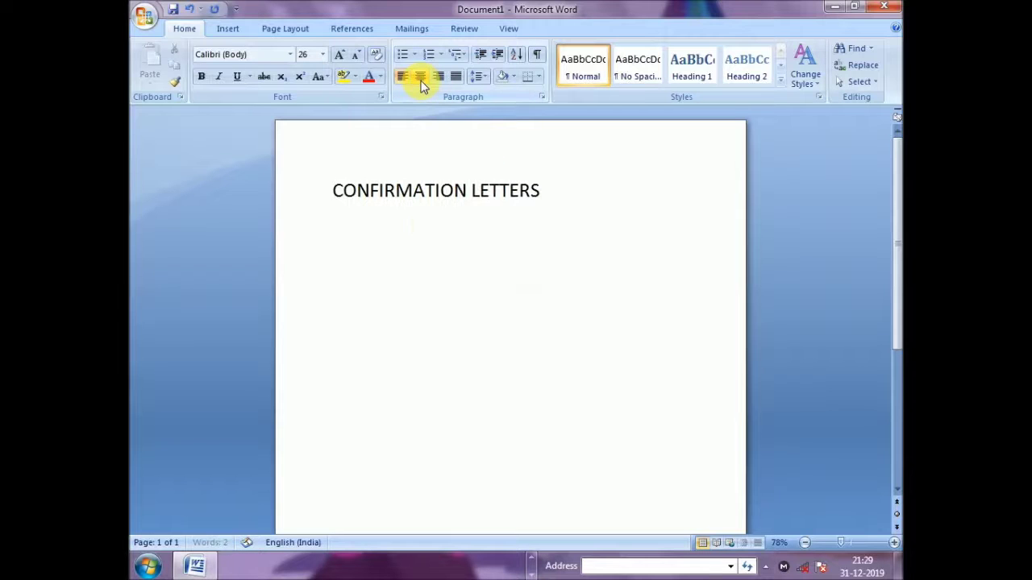
click(419, 76)
text(NA)
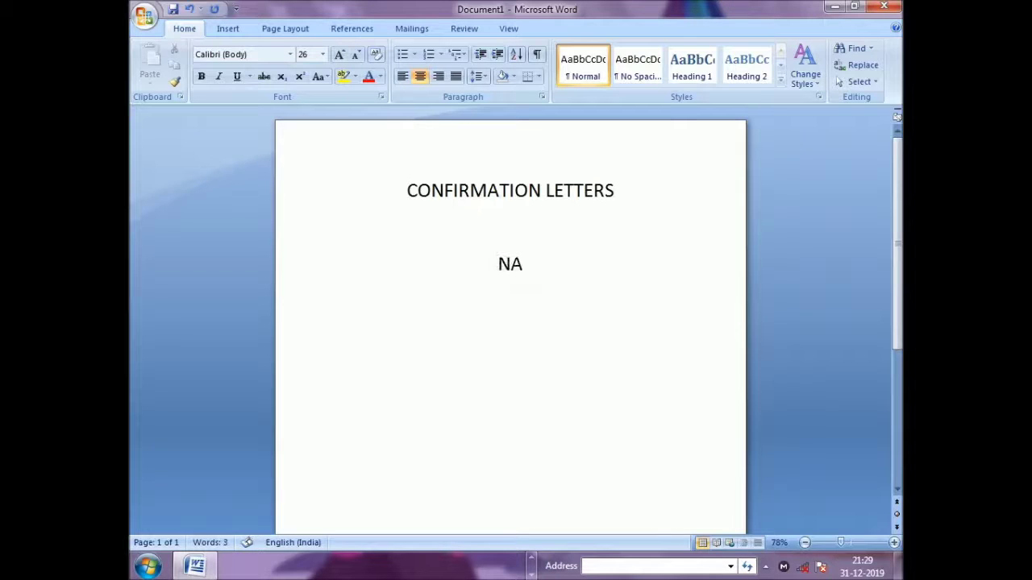
text(ME :- _______________)
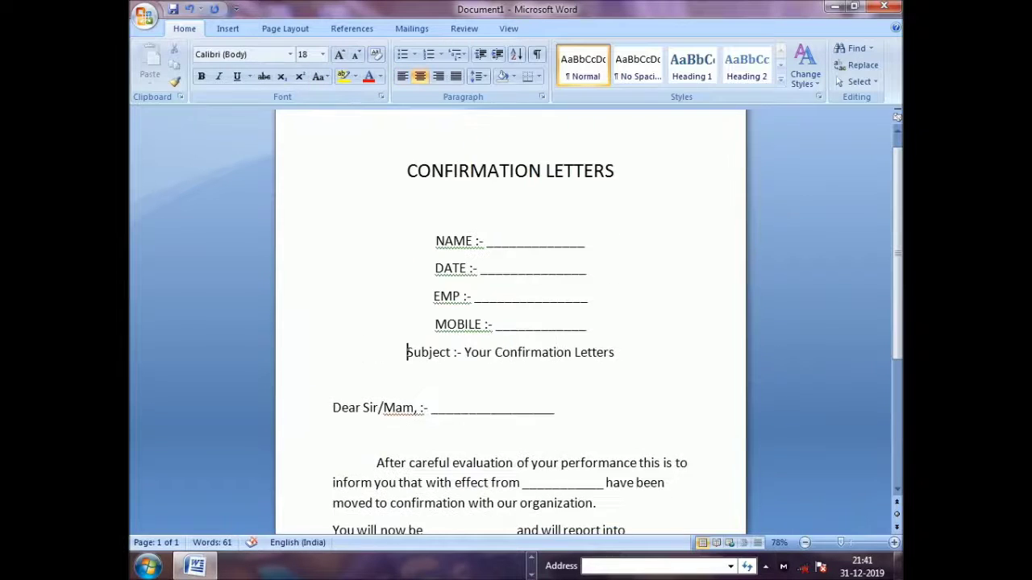
Put the Dear Sir/Mam greeting on its own centred line with spacing around it.
key(BackSpace)
key(BackSpace)
key(BackSpace)
key(Return)
key(Return)
scroll(536, 467, down, 5)
scroll(541, 315, up, 5)
Return to the Mailings tab, review the drafted letter, and open Select Recipients.
click(411, 31)
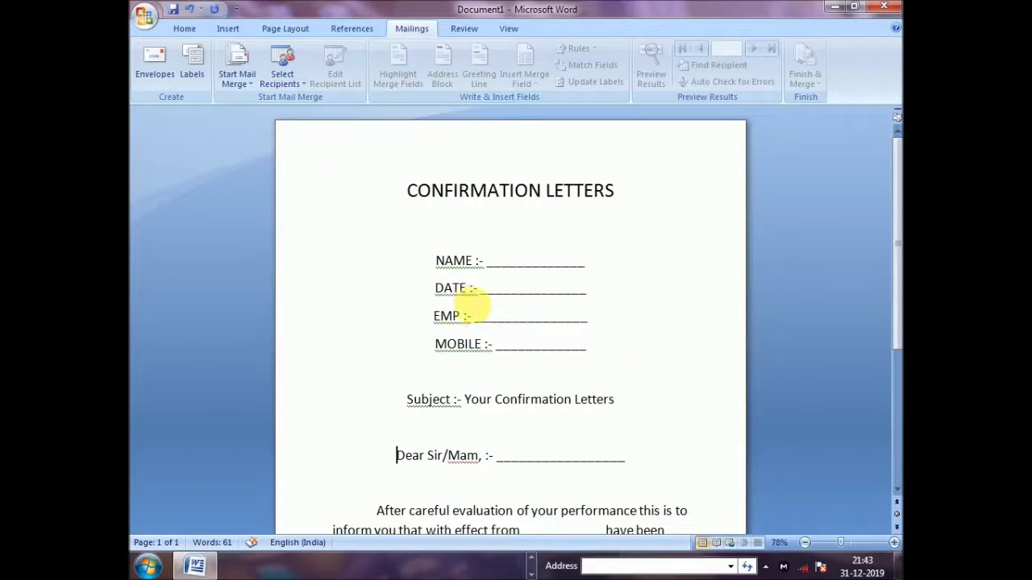
scroll(491, 418, down, 3)
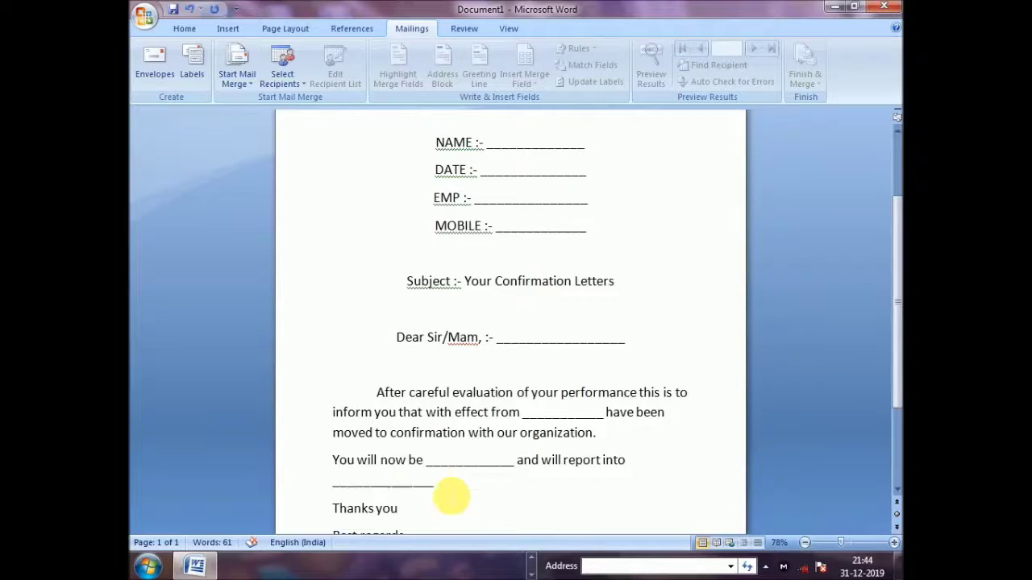
scroll(454, 488, down, 1)
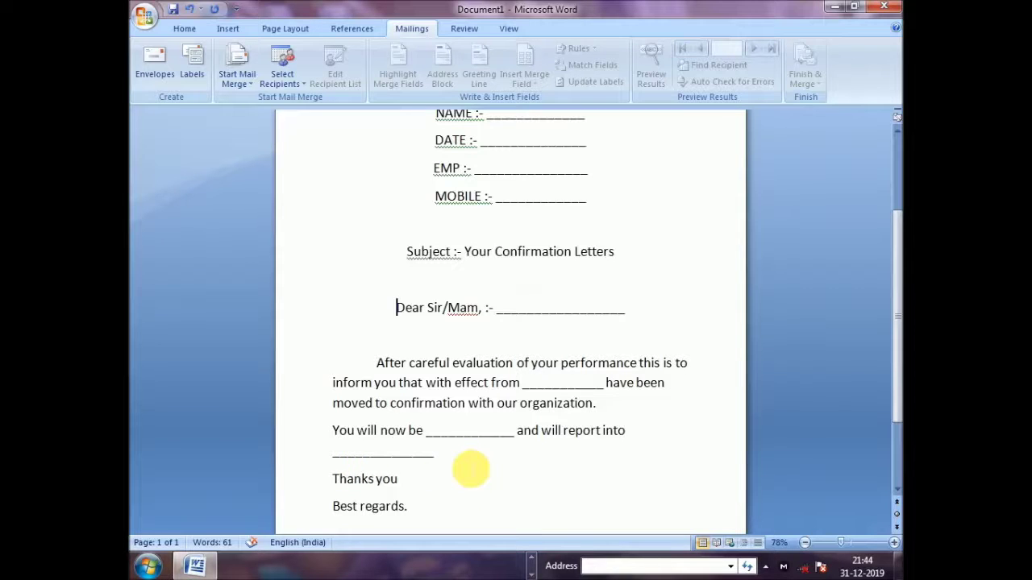
scroll(489, 462, up, 3)
scroll(484, 456, up, 1)
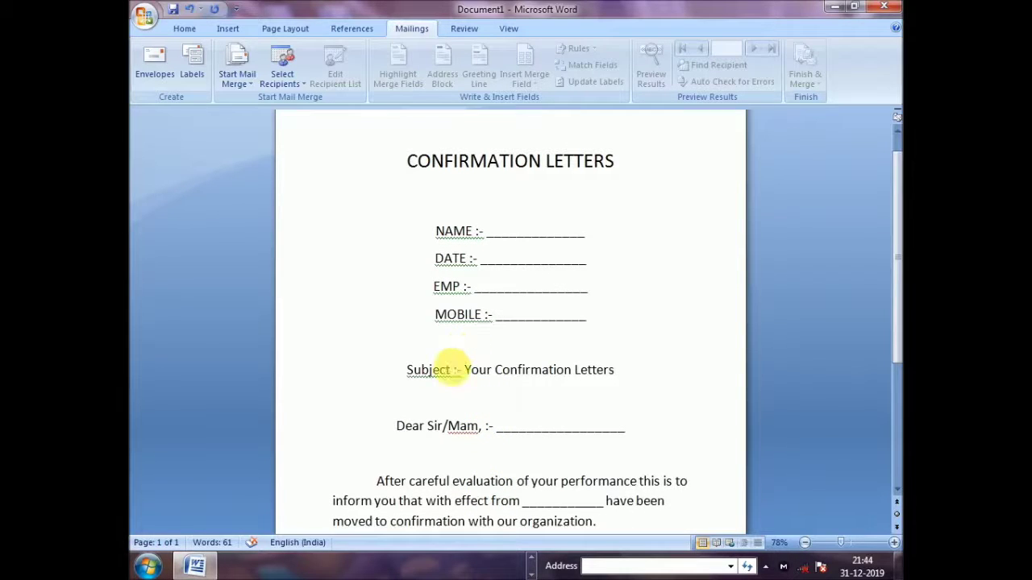
click(284, 87)
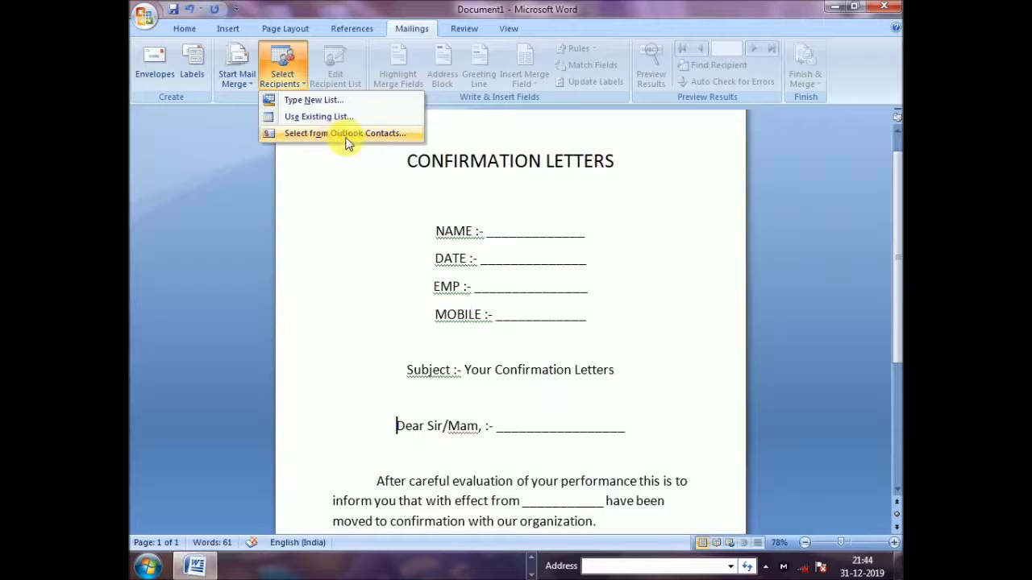
Choose Type New List to start an empty recipient address list.
click(298, 102)
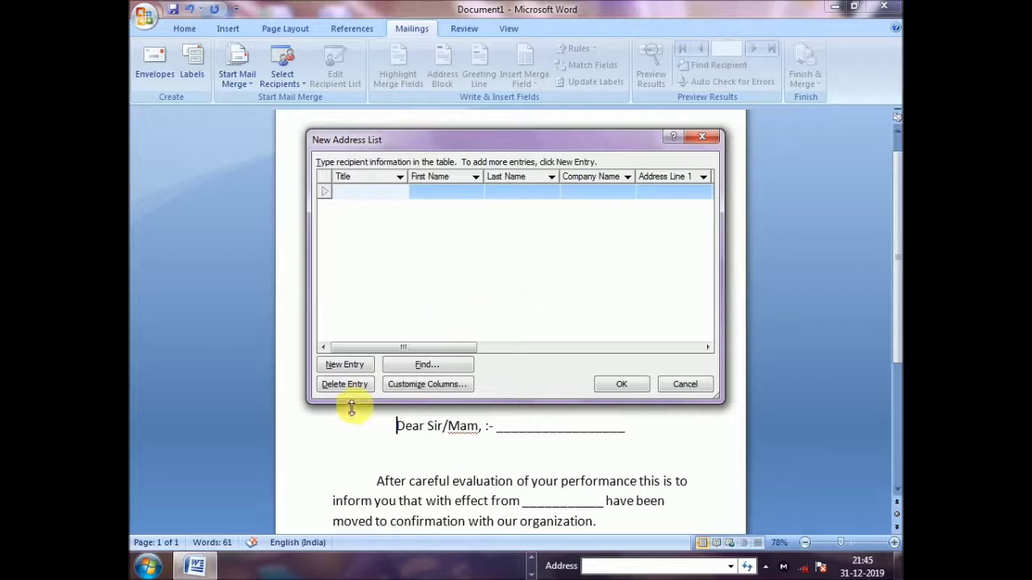
Customize the list columns to NAME, DATE, EMP ID, DESIGNATION, MOBILE NO and REPORT.
click(349, 373)
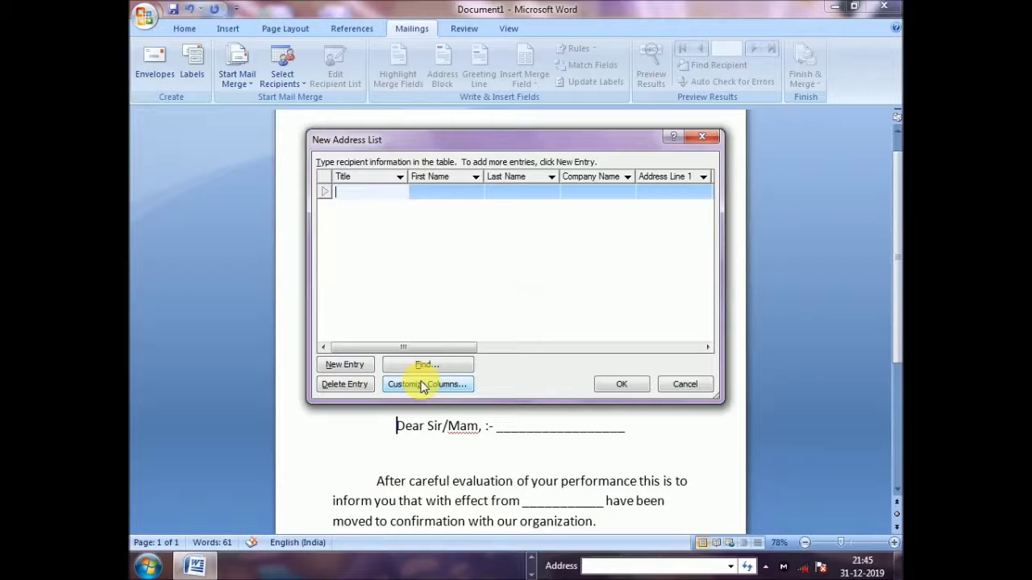
click(409, 384)
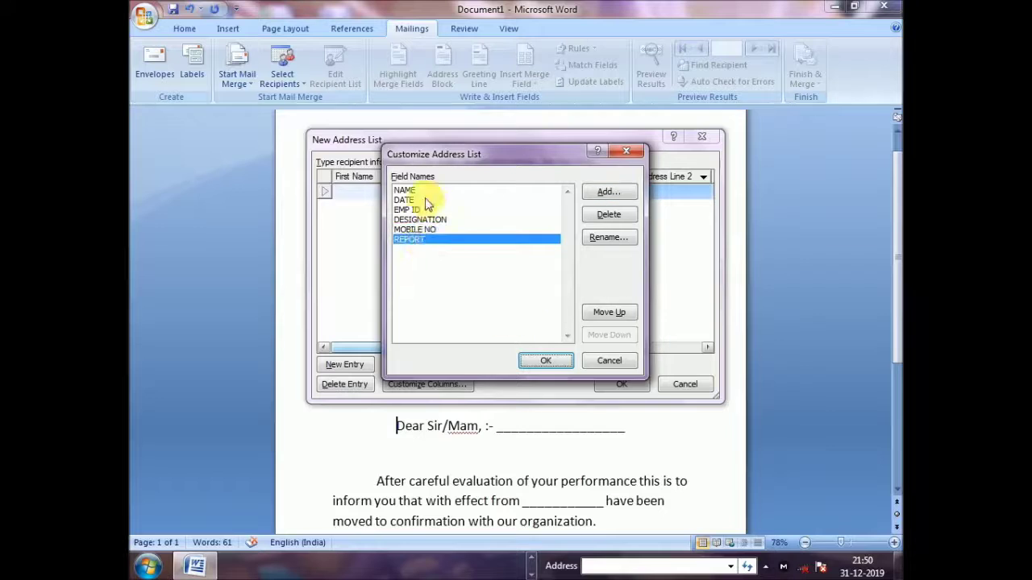
click(541, 361)
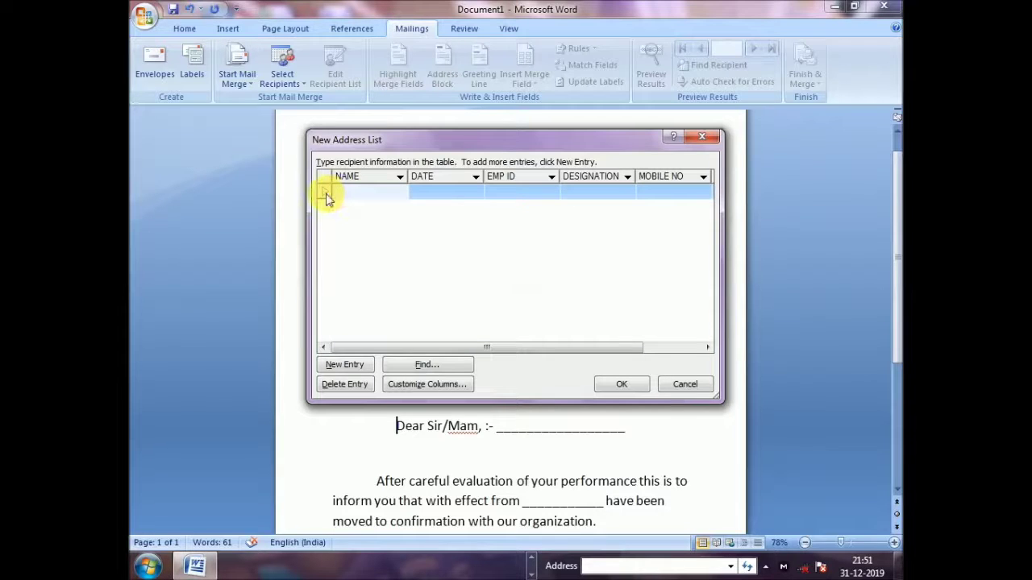
Enter an employee record: name, date 01/01/2020, employee ID, Manager, mobile number, report 'manege'.
text(Sar)
key(Tab)
text(01/01/2020	Sg1121)
click(594, 197)
text(Manager)
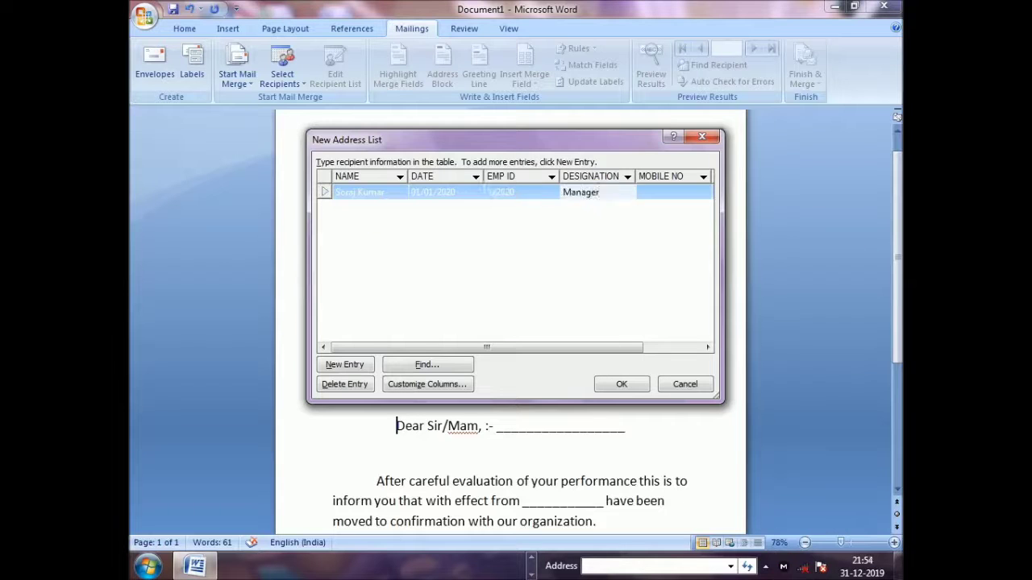
key(Tab)
click(337, 224)
click(661, 192)
key(Tab)
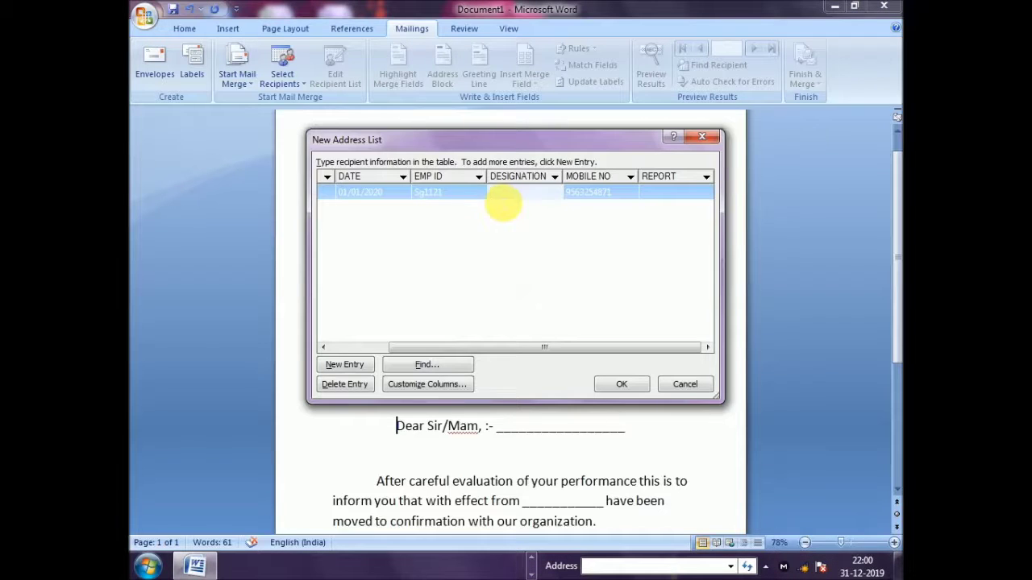
text(manege)
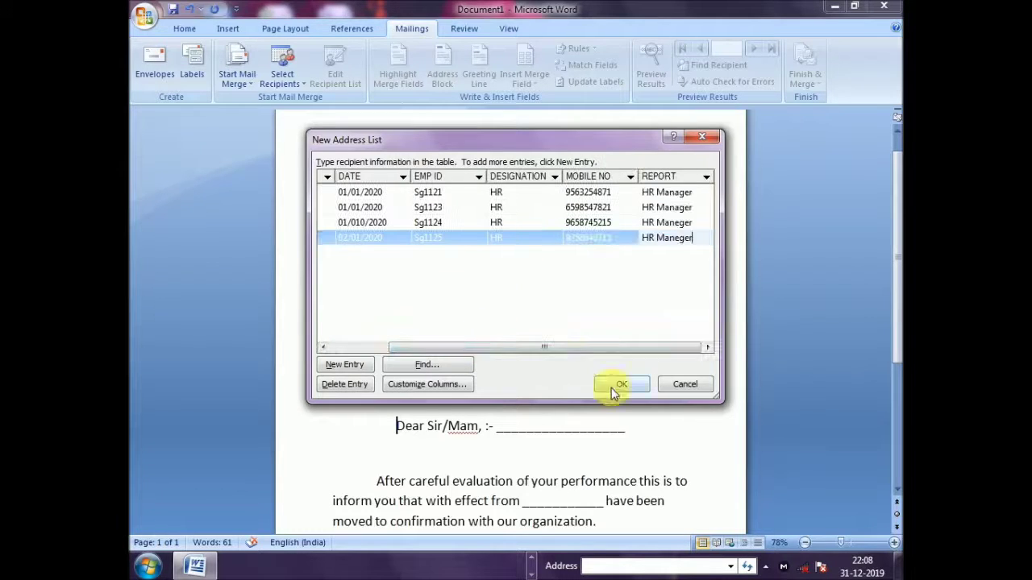
Save the recipient list as 'Confirmation letters' and accept it as the letter's recipients.
click(613, 385)
text(Confirmation letters)
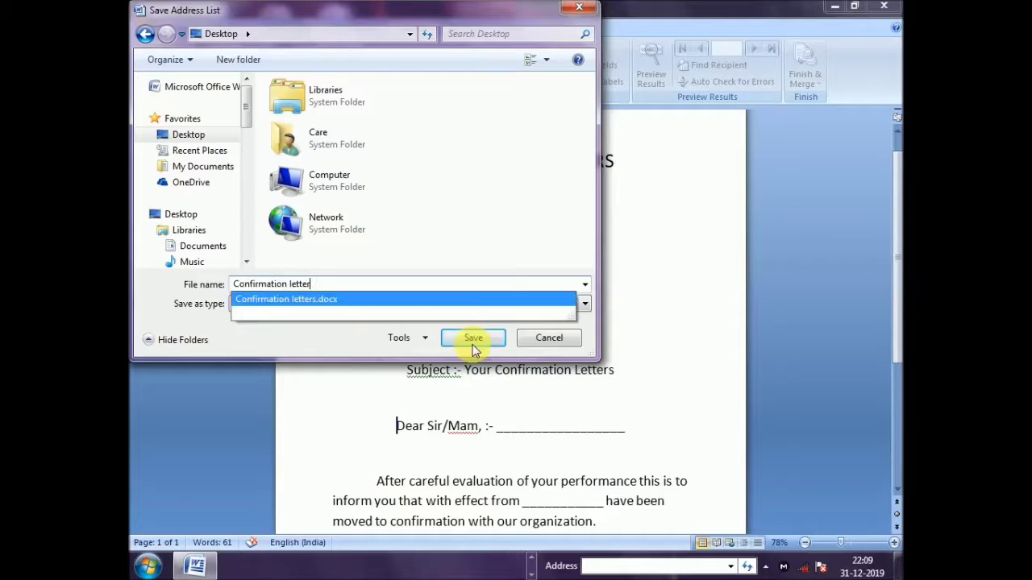
click(473, 338)
click(717, 421)
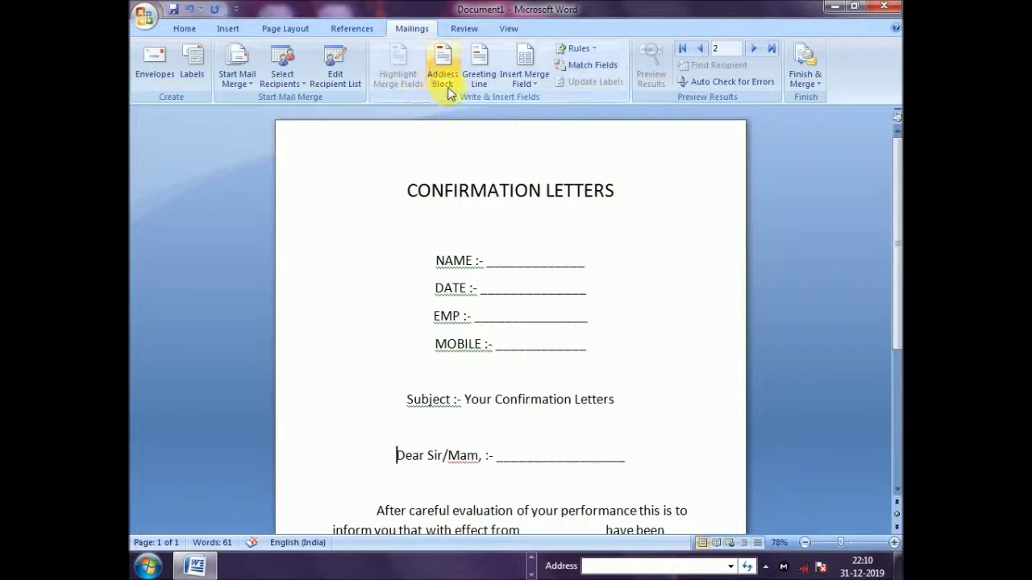
Insert the NAME, DATE, EMP_ID and MOBILE_NO merge fields into their header-line blanks.
click(517, 84)
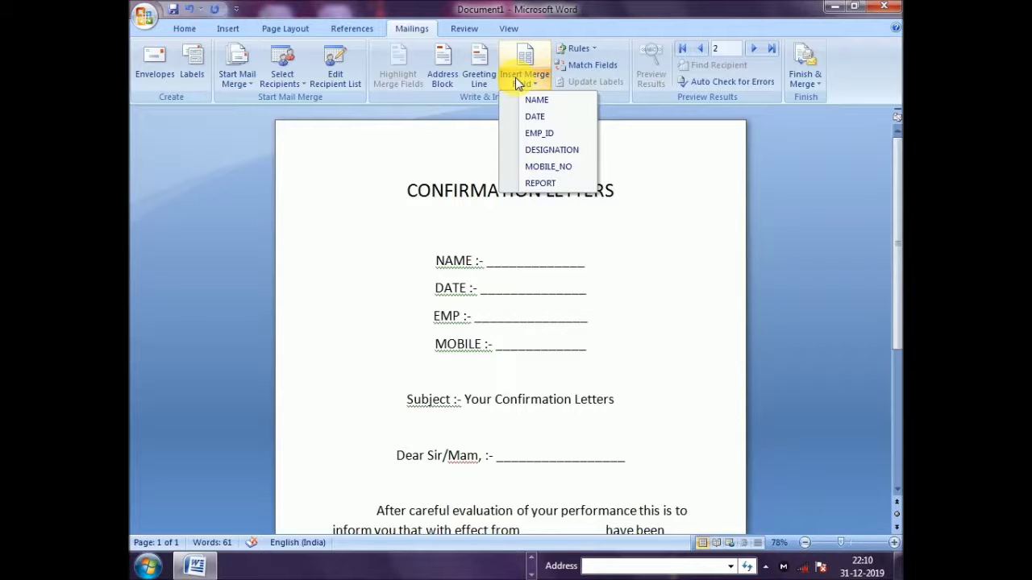
click(623, 316)
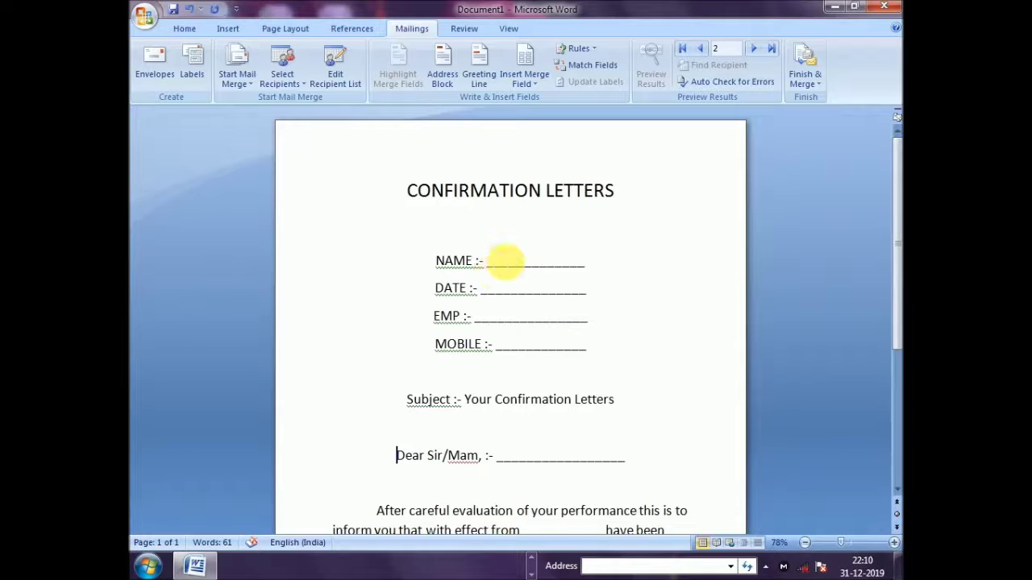
click(502, 261)
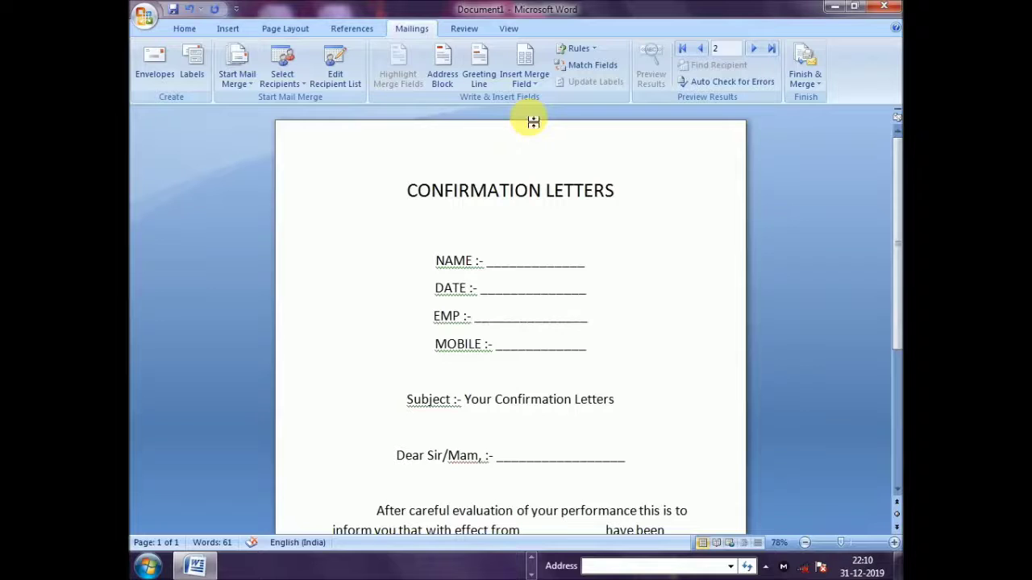
click(525, 79)
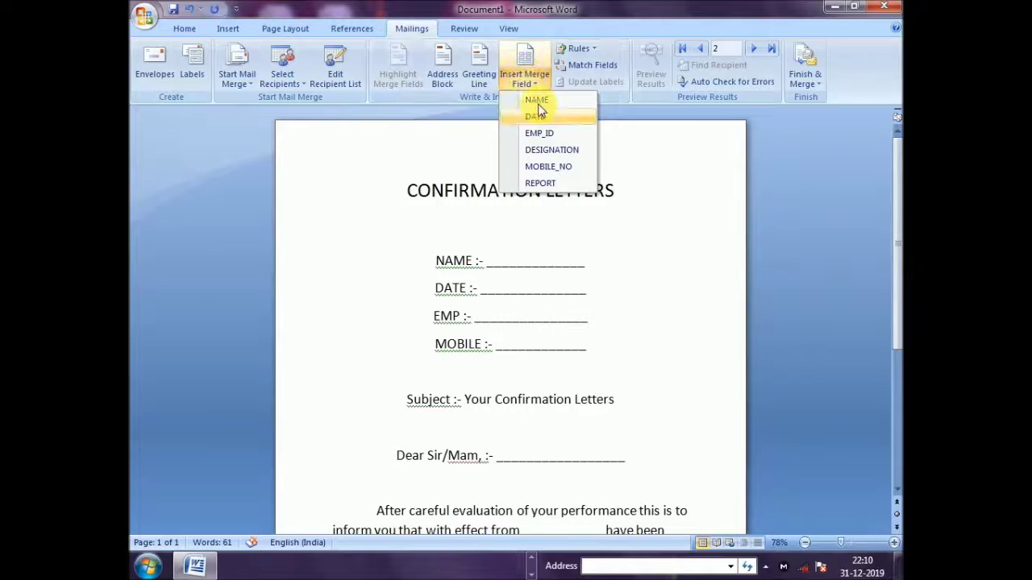
click(536, 100)
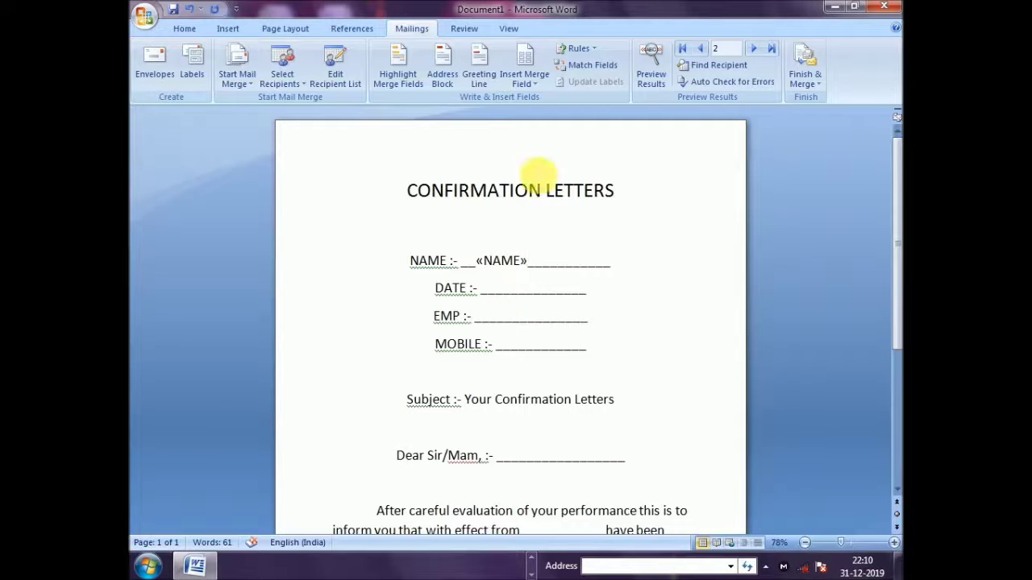
click(528, 81)
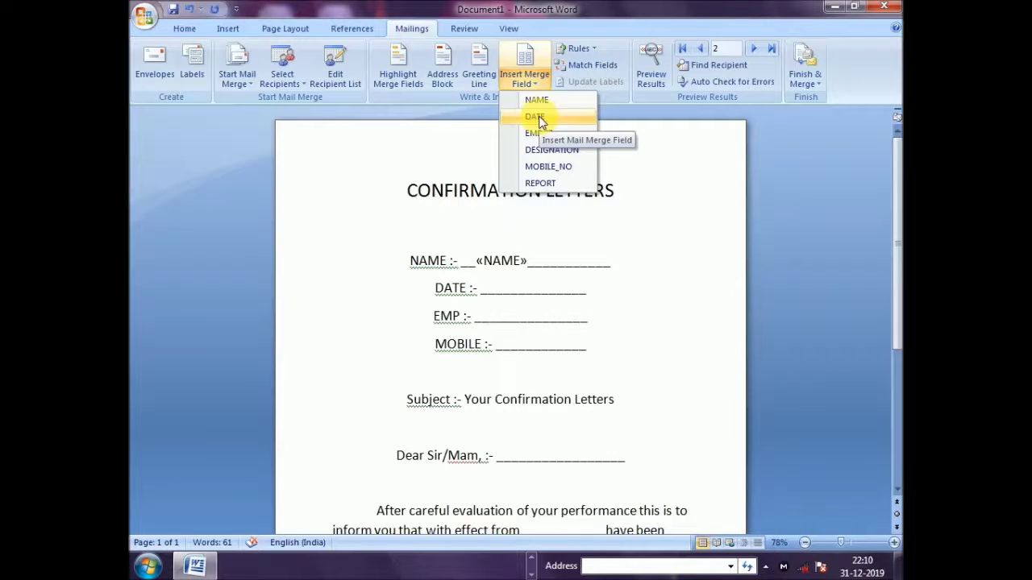
click(538, 118)
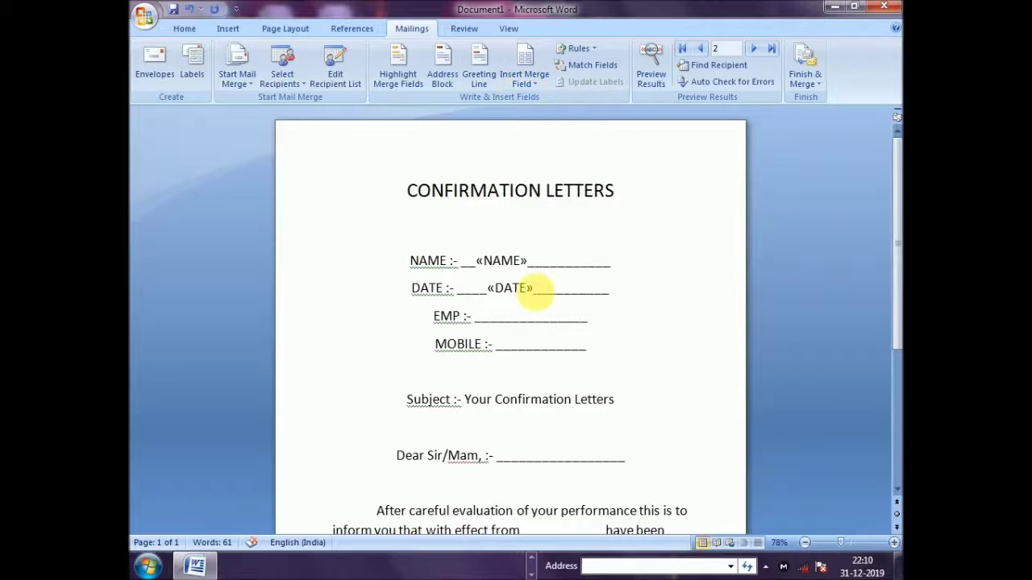
click(525, 316)
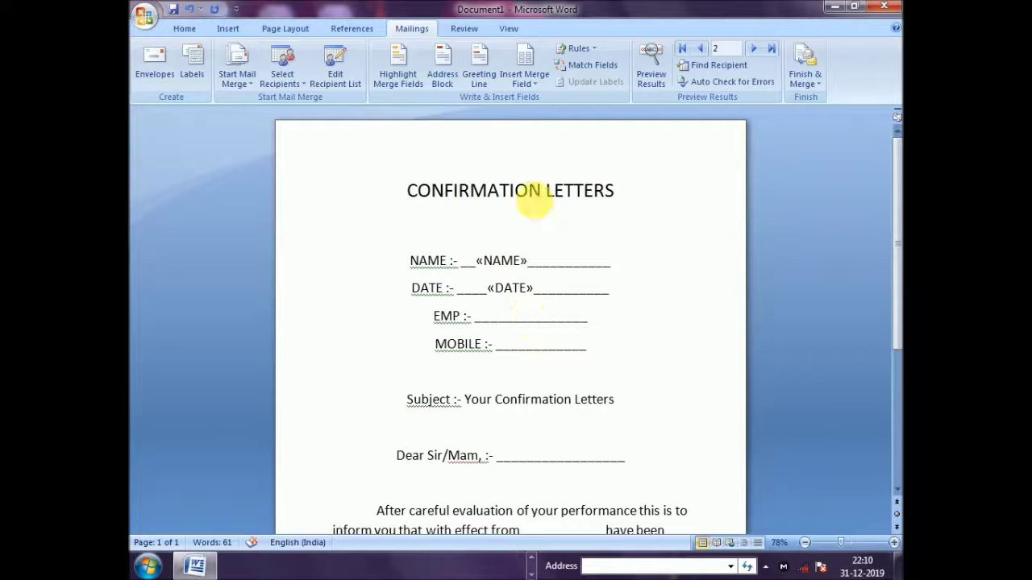
click(529, 74)
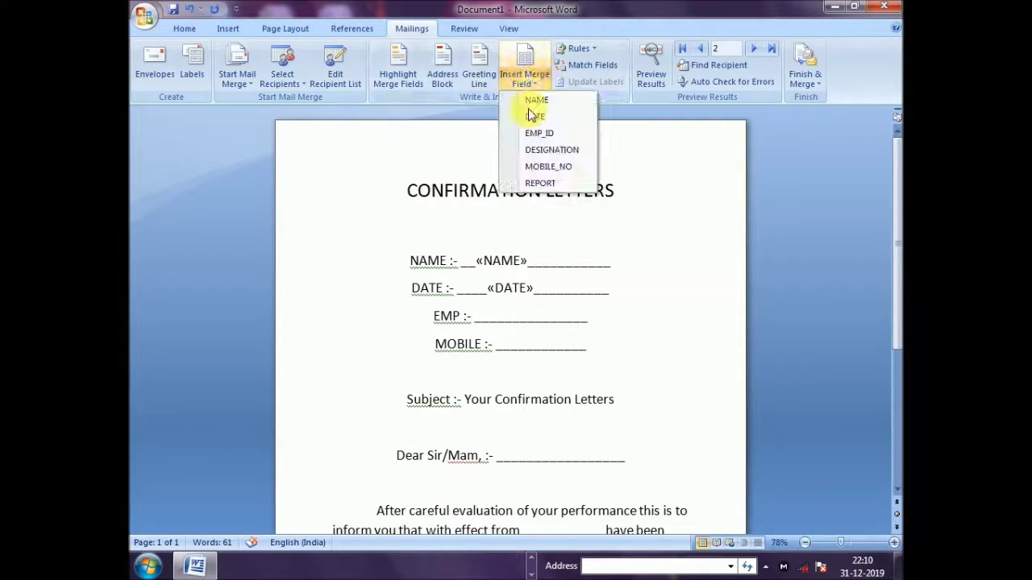
click(536, 133)
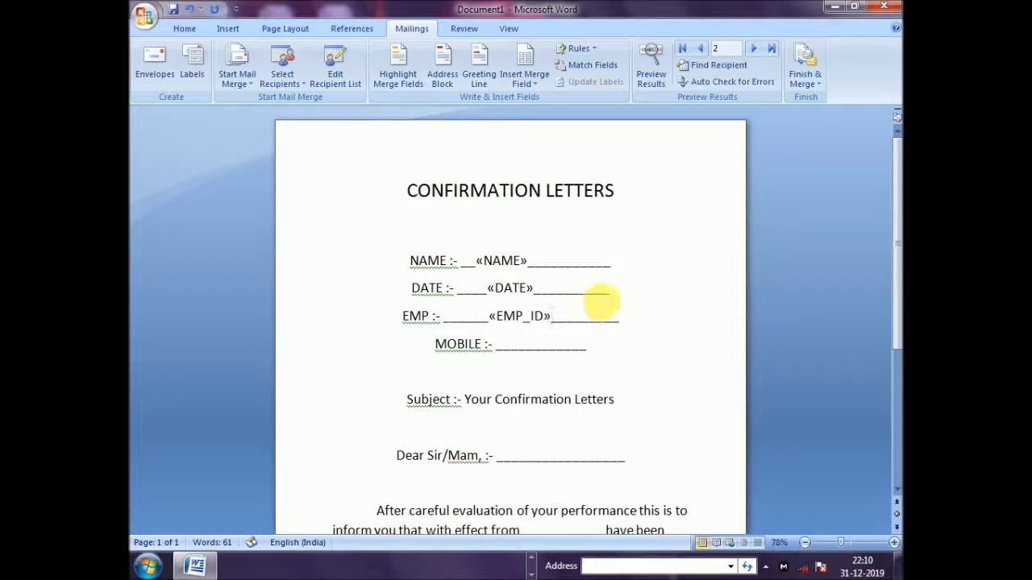
click(534, 344)
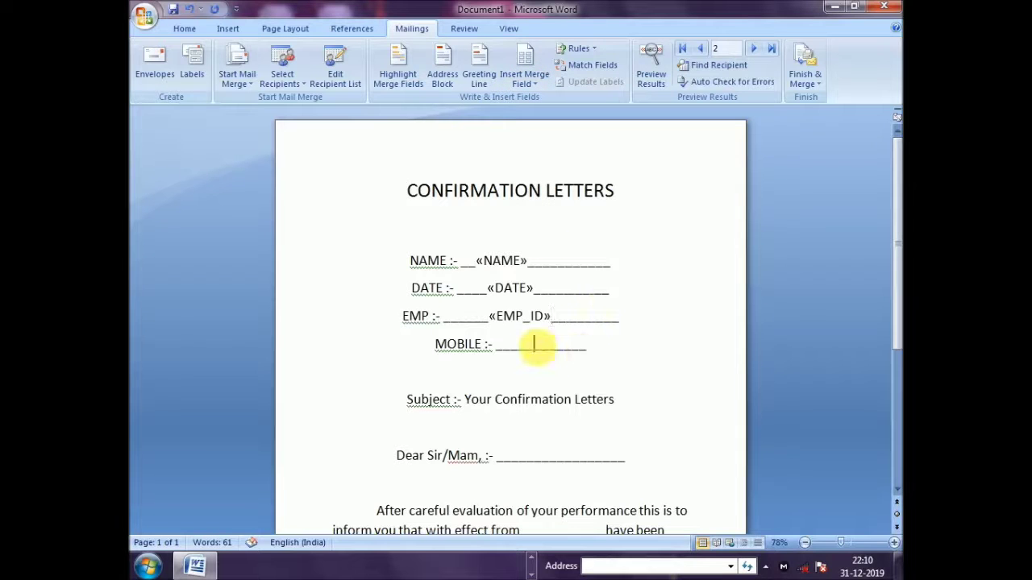
click(525, 77)
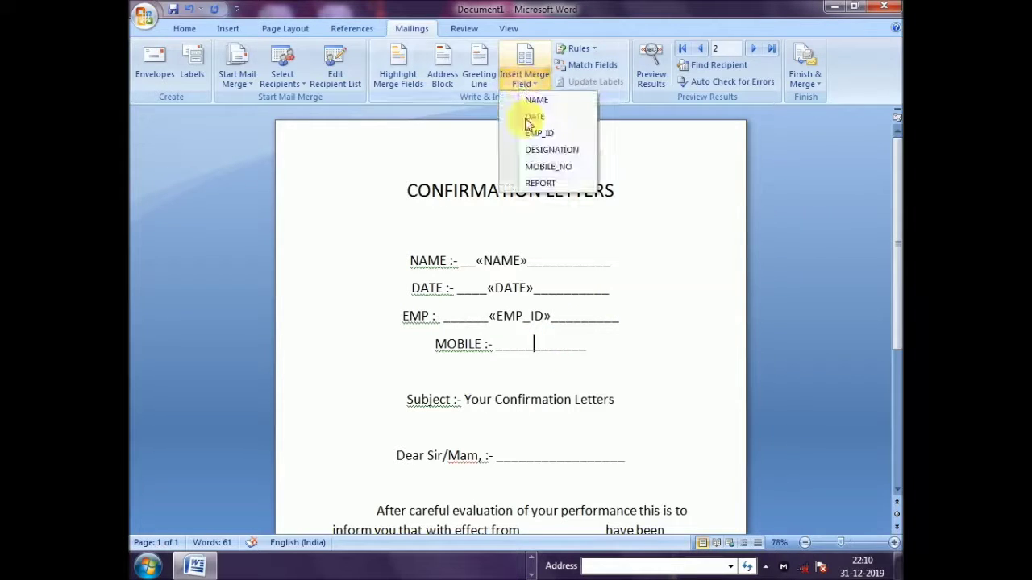
click(548, 166)
Insert the NAME merge field after the Dear Sir/Mam greeting.
scroll(649, 341, down, 1)
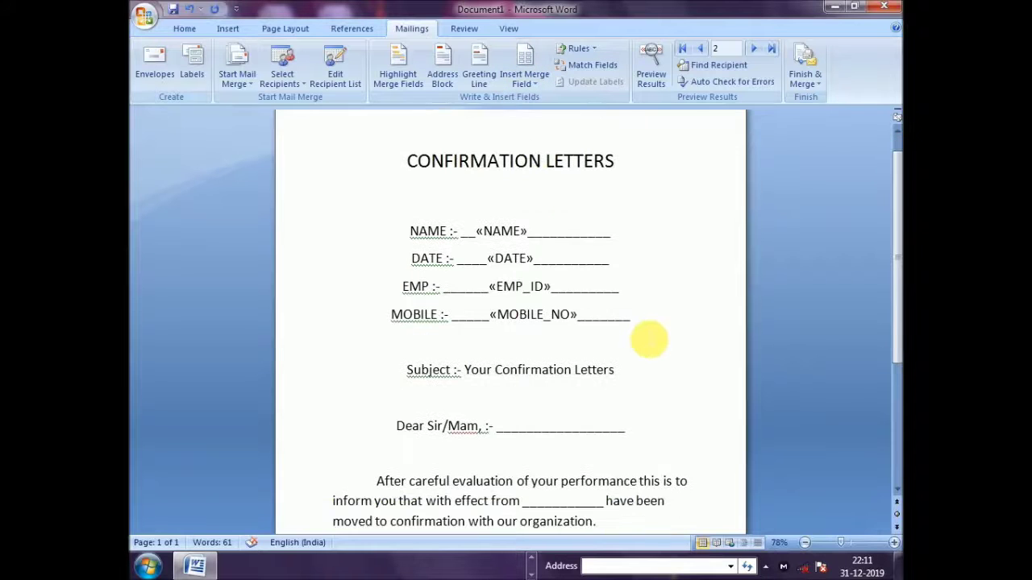
click(520, 76)
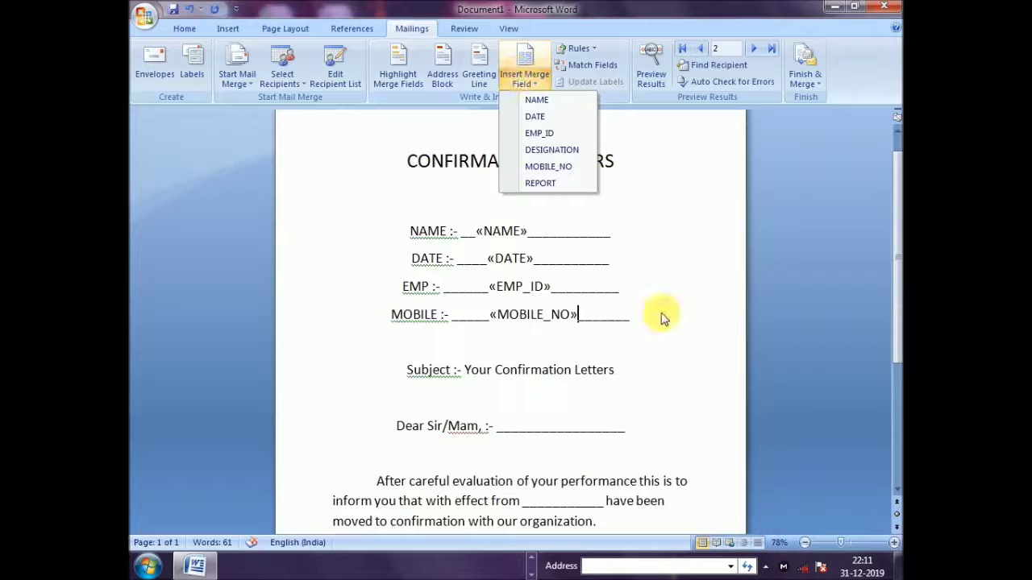
click(669, 278)
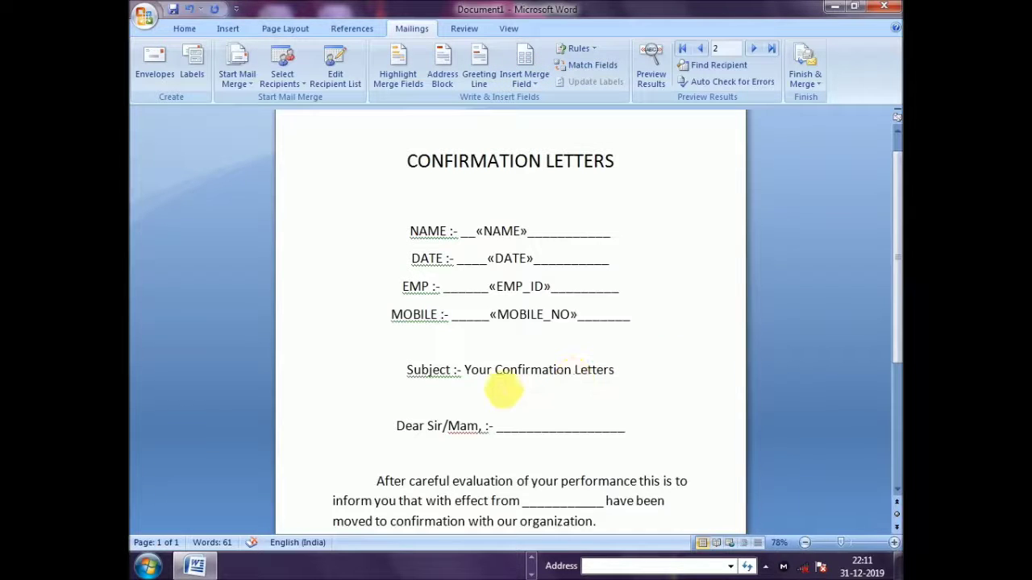
click(529, 420)
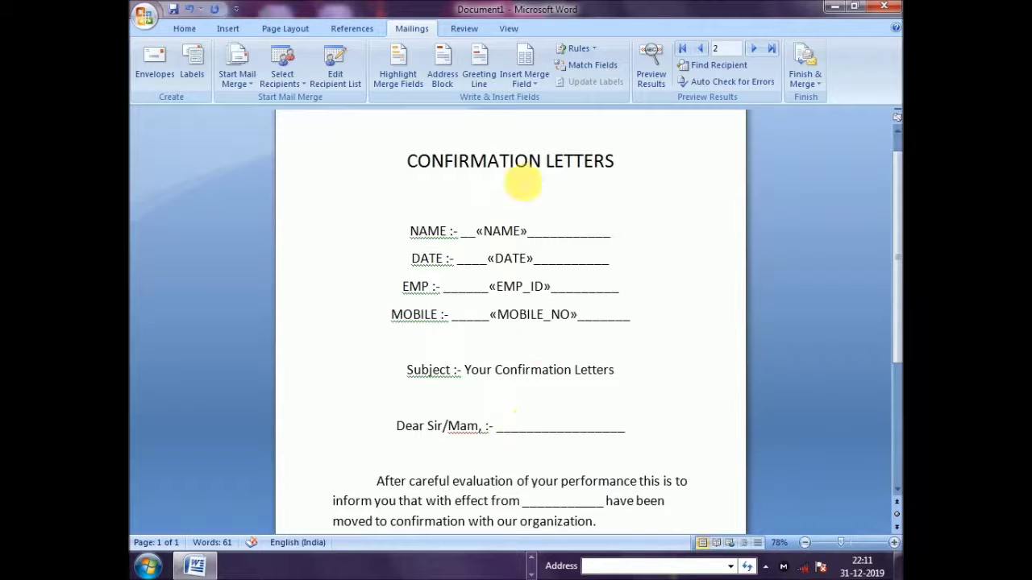
click(512, 426)
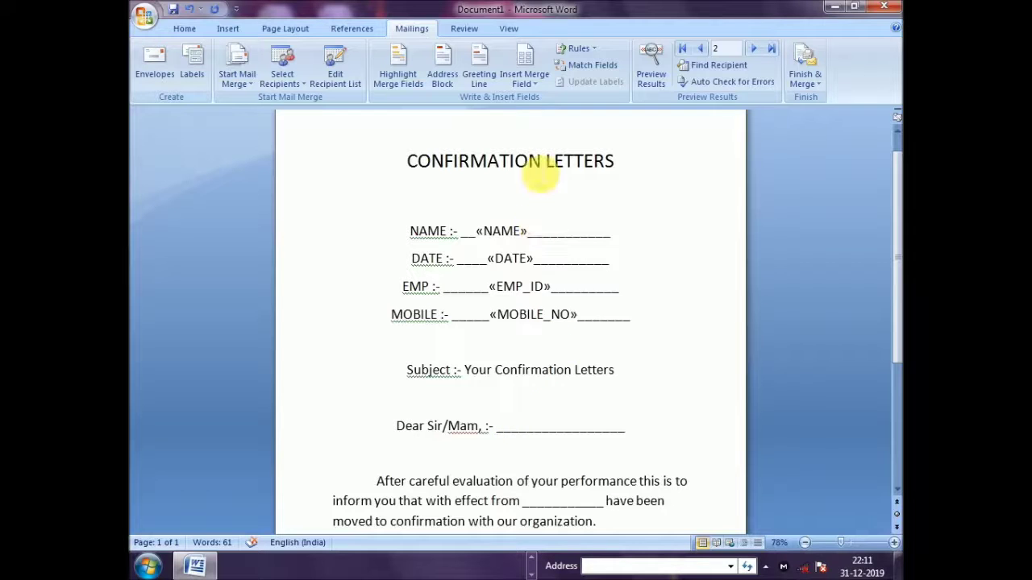
click(530, 84)
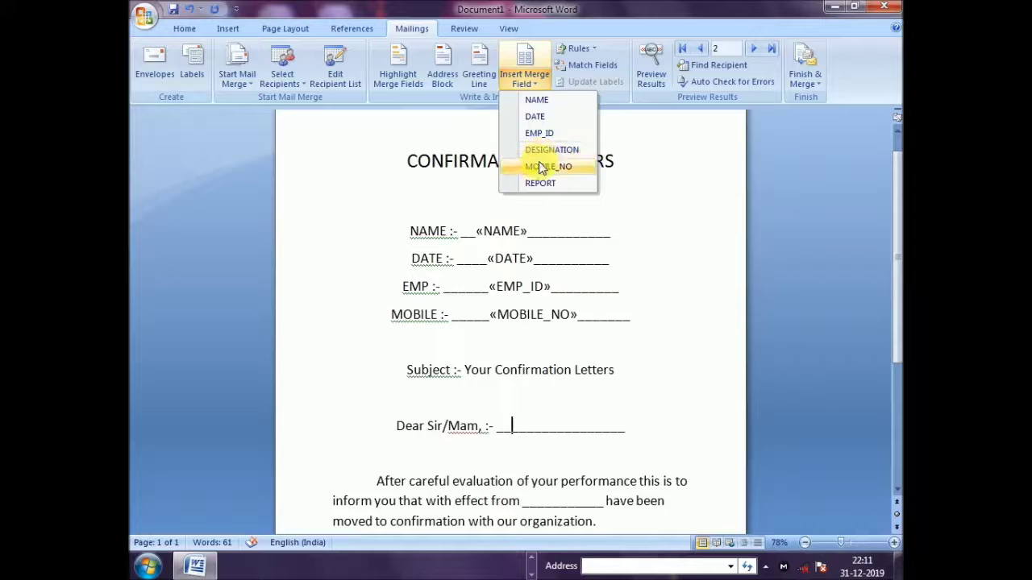
click(536, 105)
Insert DESIGNATION after 'You will now be' and REPORT after 'report into' in the body.
scroll(595, 345, down, 1)
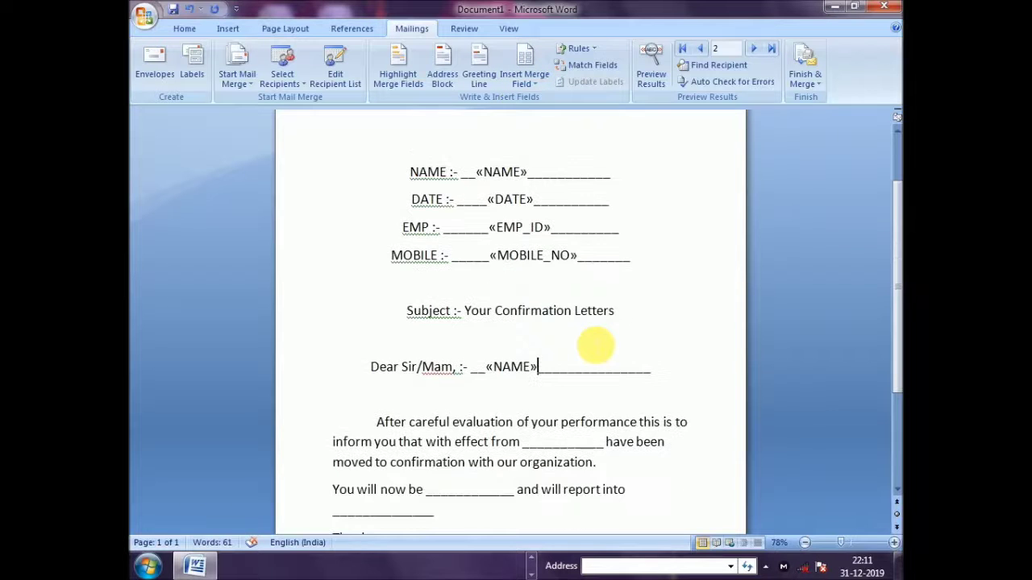
scroll(595, 345, down, 1)
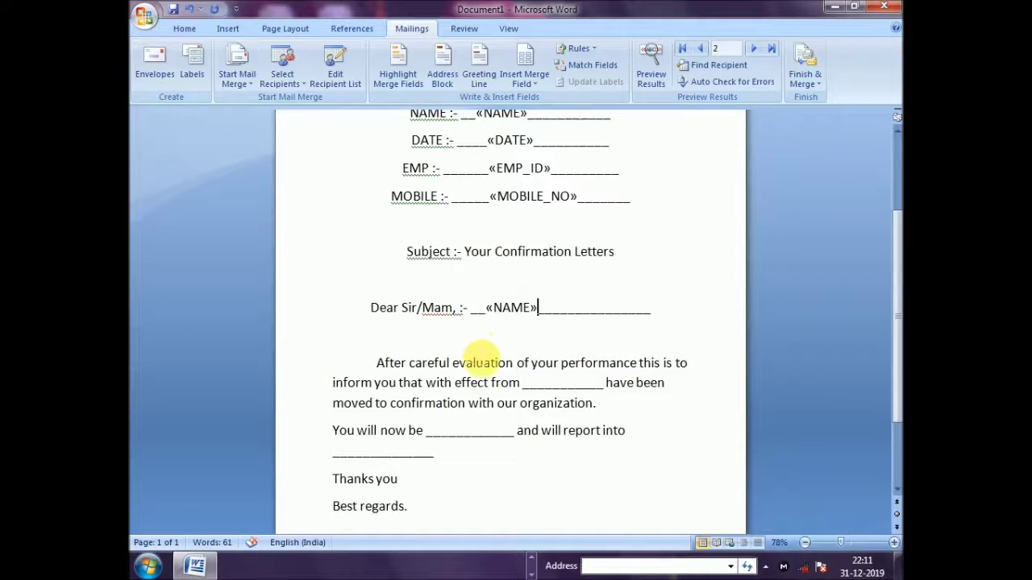
scroll(553, 410, down, 1)
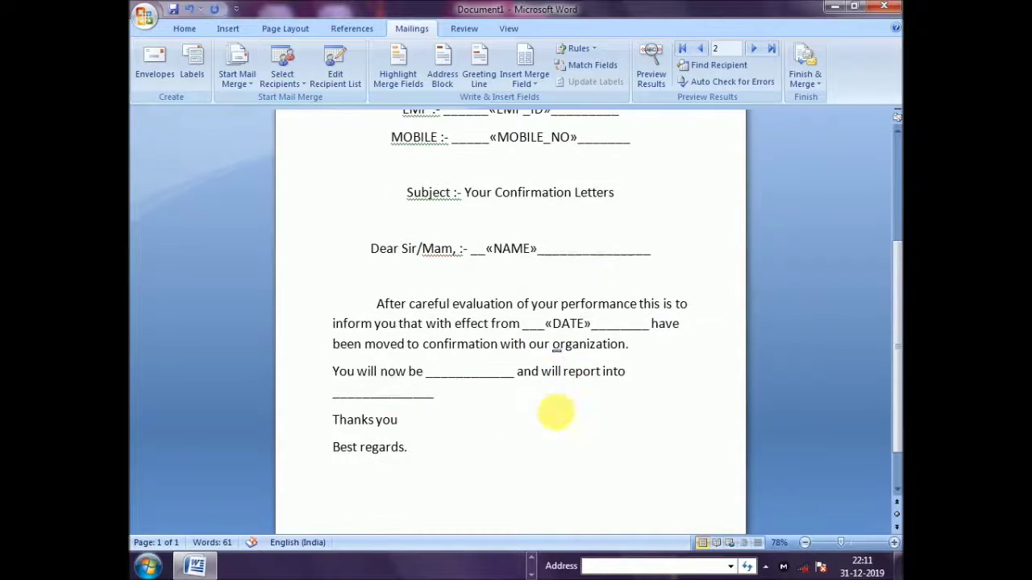
click(464, 371)
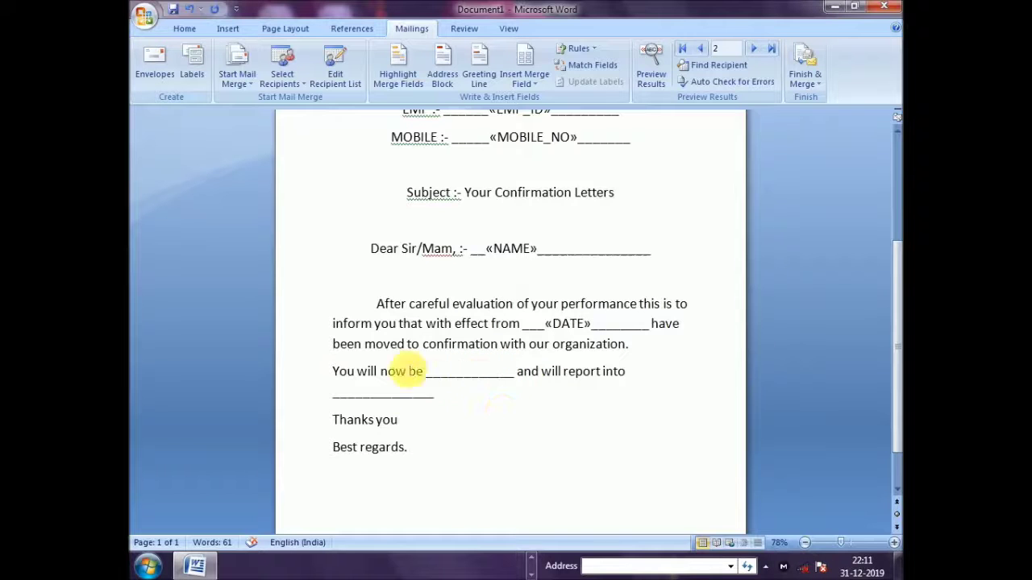
click(524, 80)
click(538, 147)
click(436, 392)
click(522, 80)
click(539, 179)
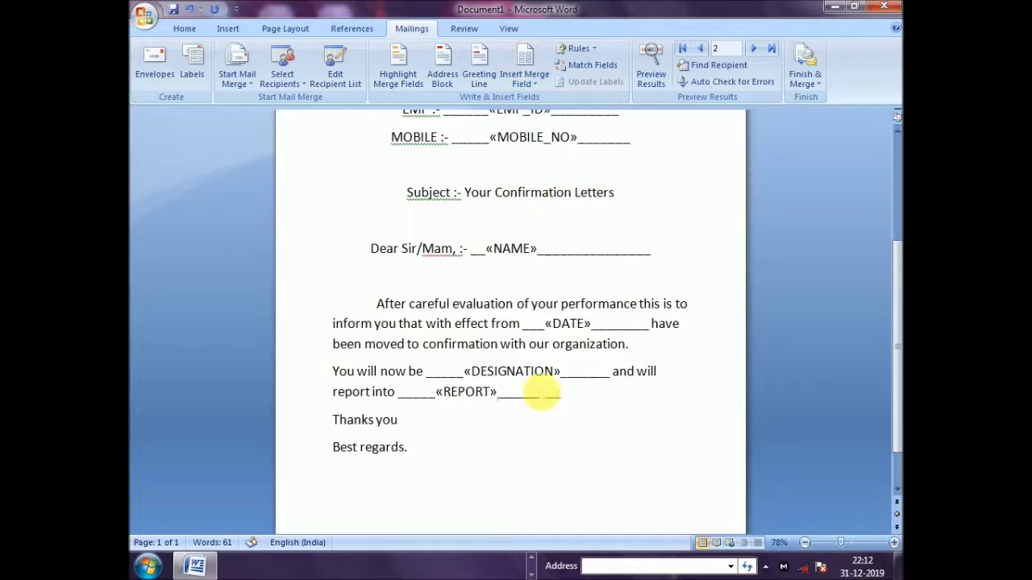
scroll(467, 459, down, 1)
scroll(472, 451, up, 4)
scroll(580, 452, down, 3)
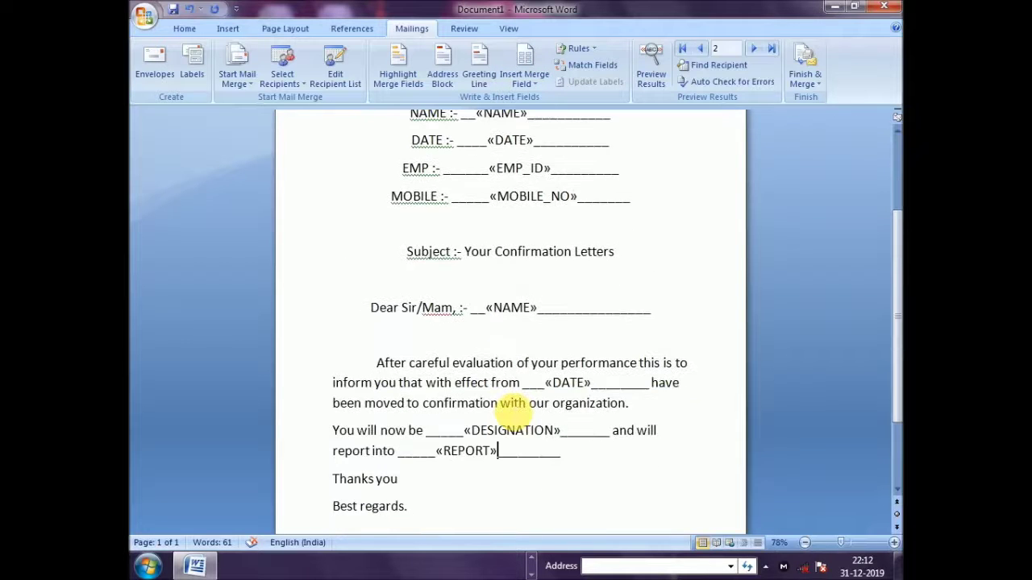
scroll(564, 444, up, 2)
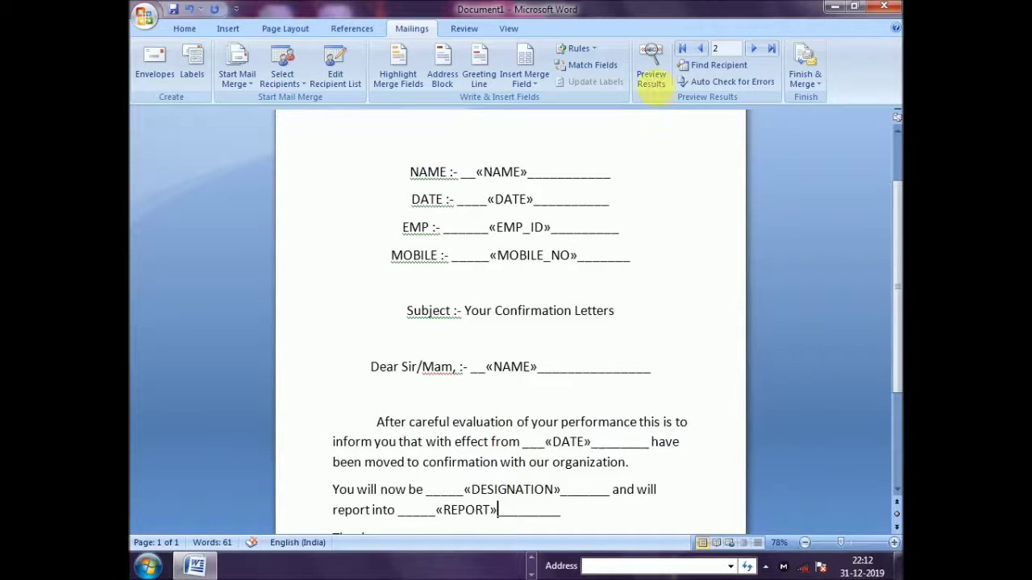
click(653, 73)
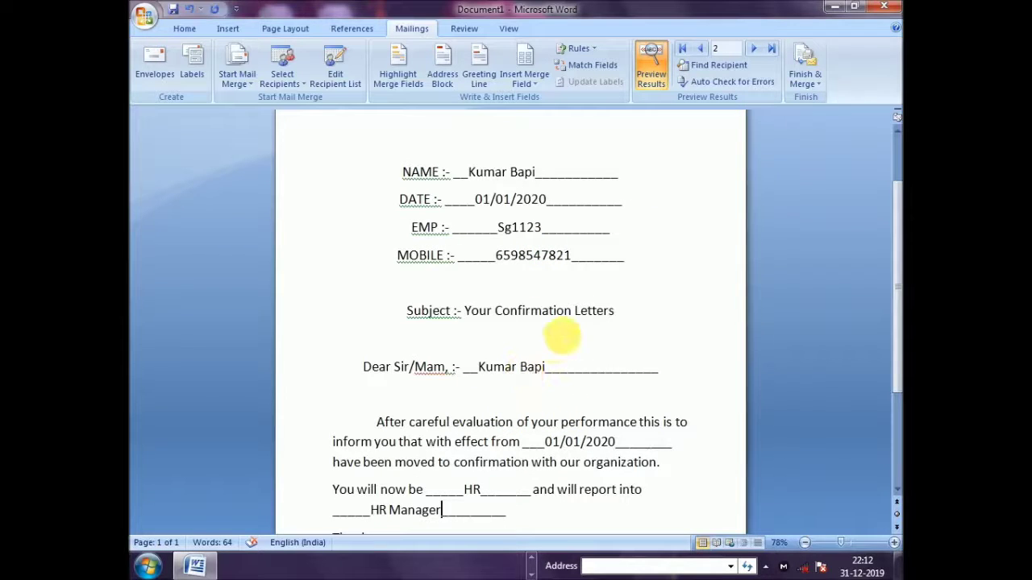
scroll(562, 330, down, 2)
scroll(561, 327, down, 2)
scroll(561, 323, down, 1)
scroll(564, 326, down, 1)
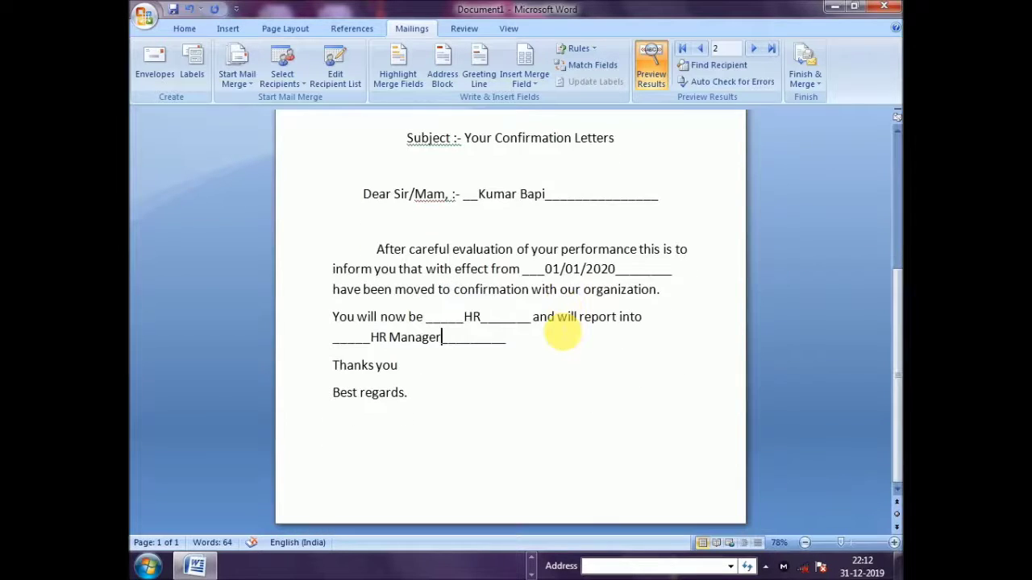
scroll(562, 330, up, 2)
scroll(561, 331, up, 3)
scroll(562, 331, up, 1)
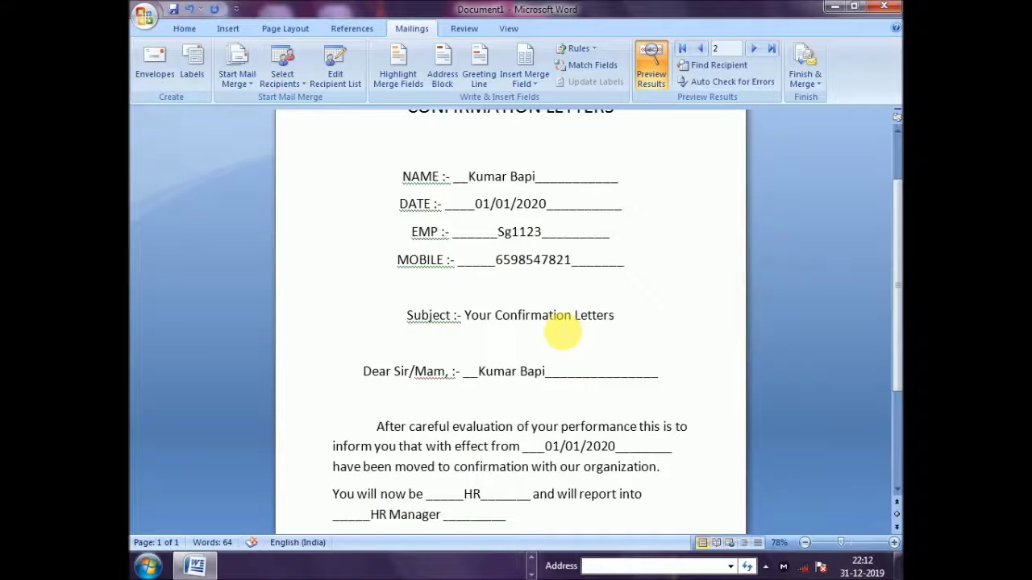
scroll(562, 331, up, 2)
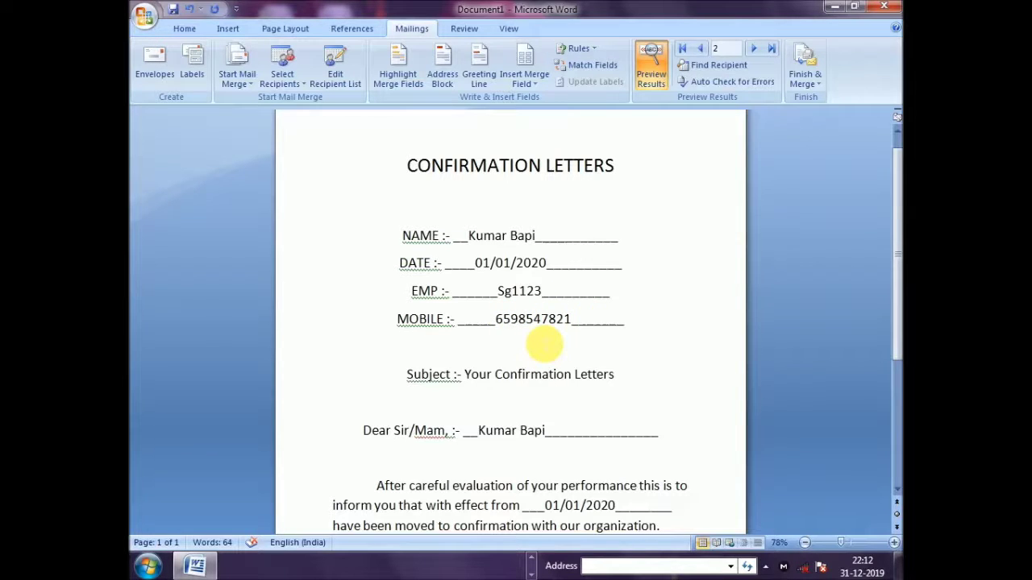
scroll(548, 342, down, 2)
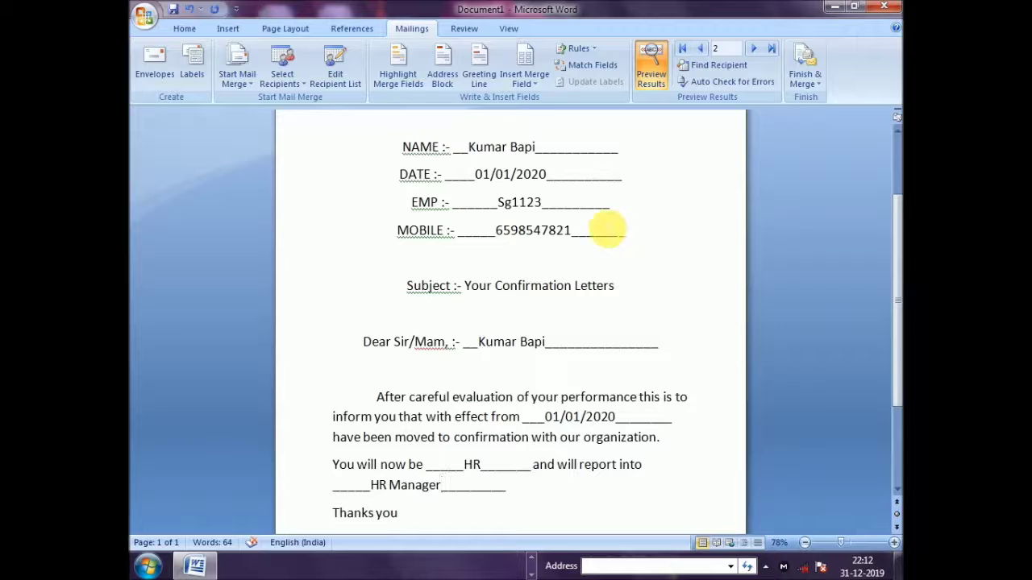
scroll(553, 403, down, 2)
scroll(551, 394, down, 1)
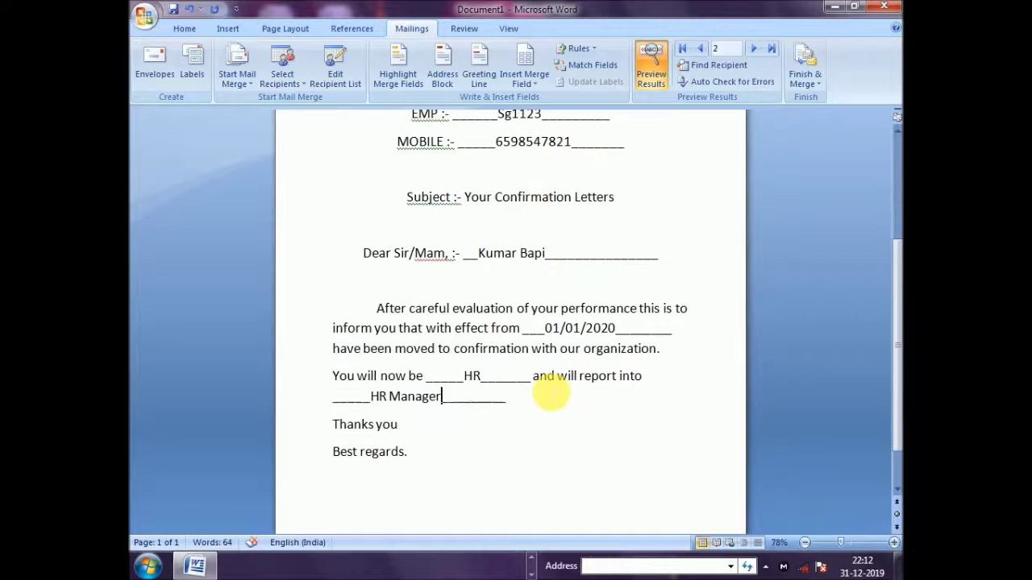
scroll(551, 392, down, 1)
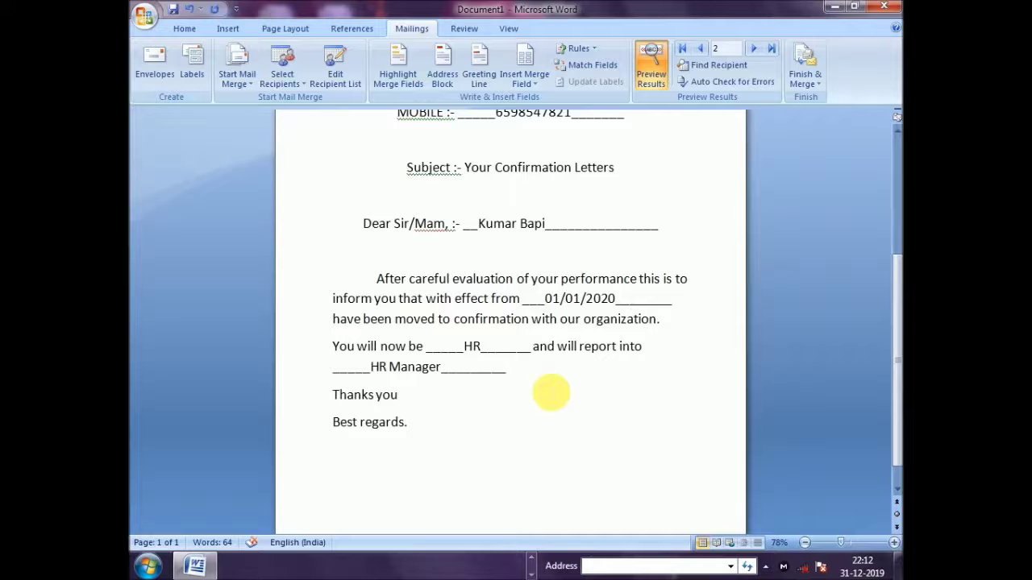
scroll(551, 394, up, 2)
scroll(545, 392, up, 3)
scroll(548, 395, up, 1)
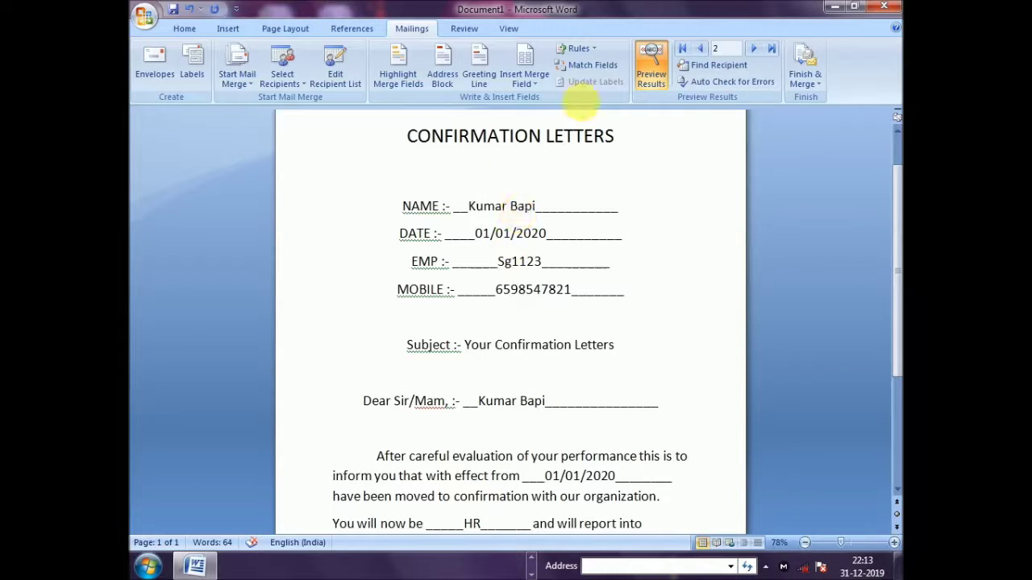
Turn off Preview Results and remove the underscore blanks around the «NAME» field.
click(649, 74)
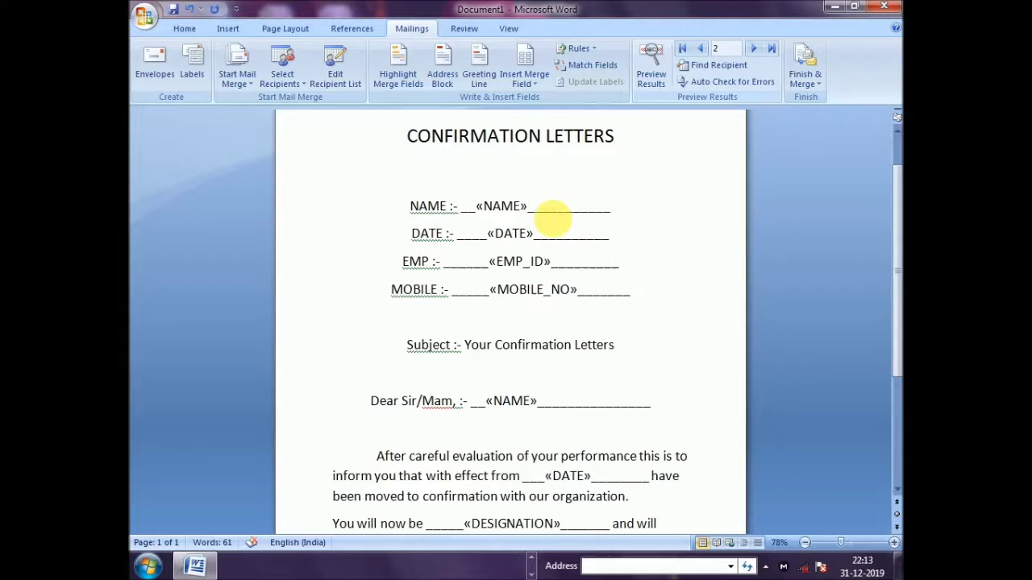
drag(530, 208, 617, 264)
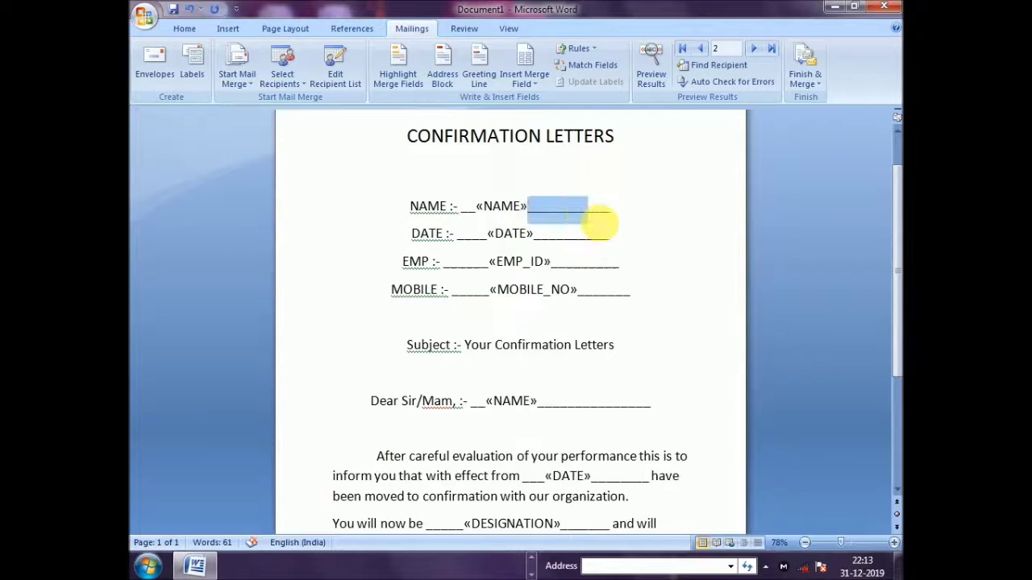
drag(591, 230, 622, 221)
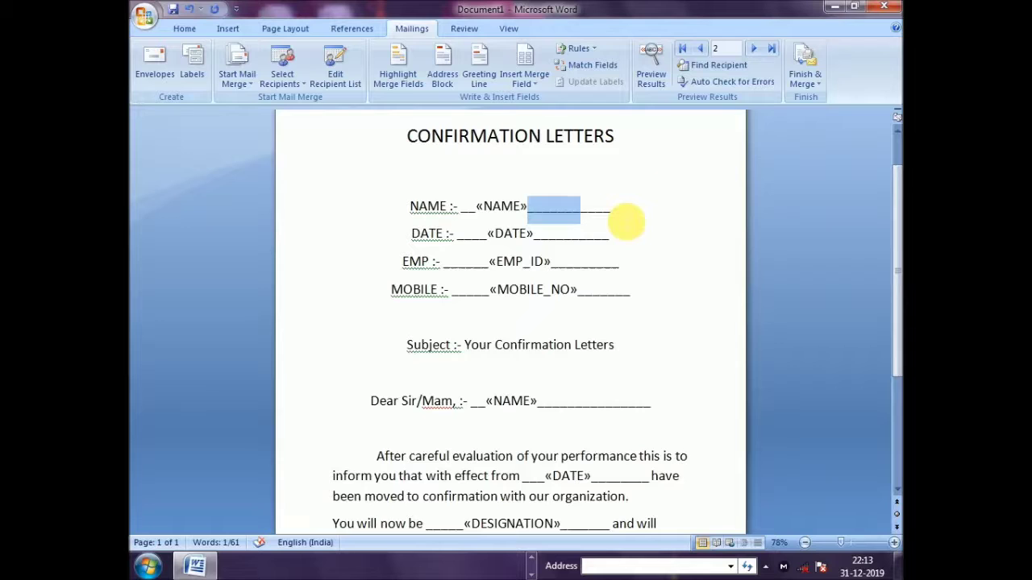
click(627, 221)
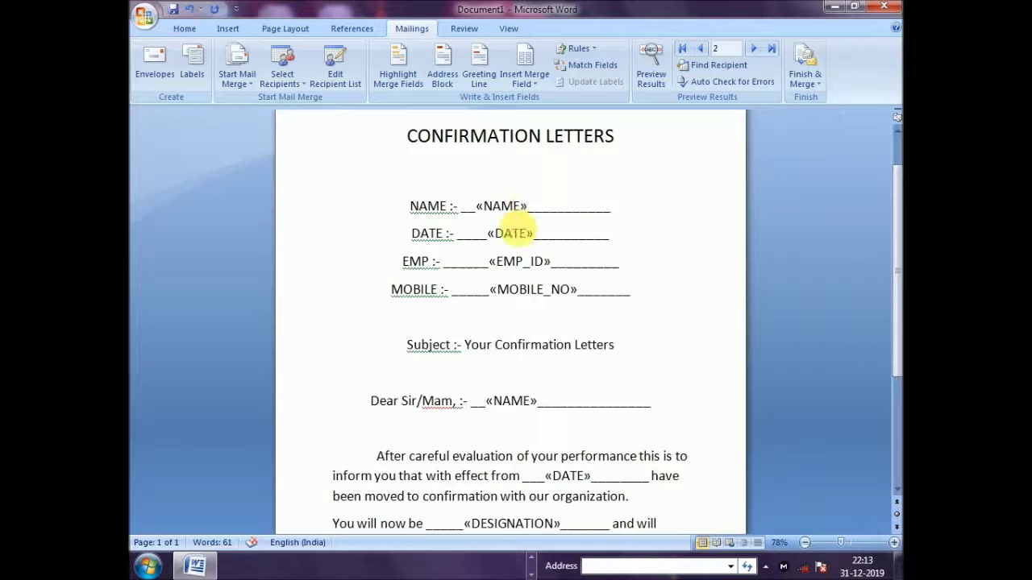
click(506, 206)
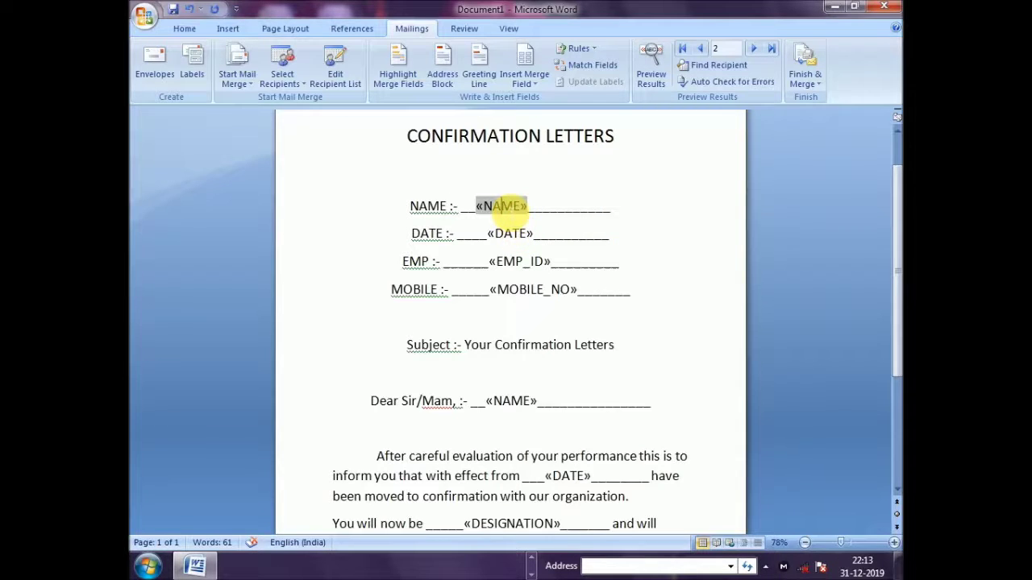
click(493, 206)
drag(611, 208, 536, 208)
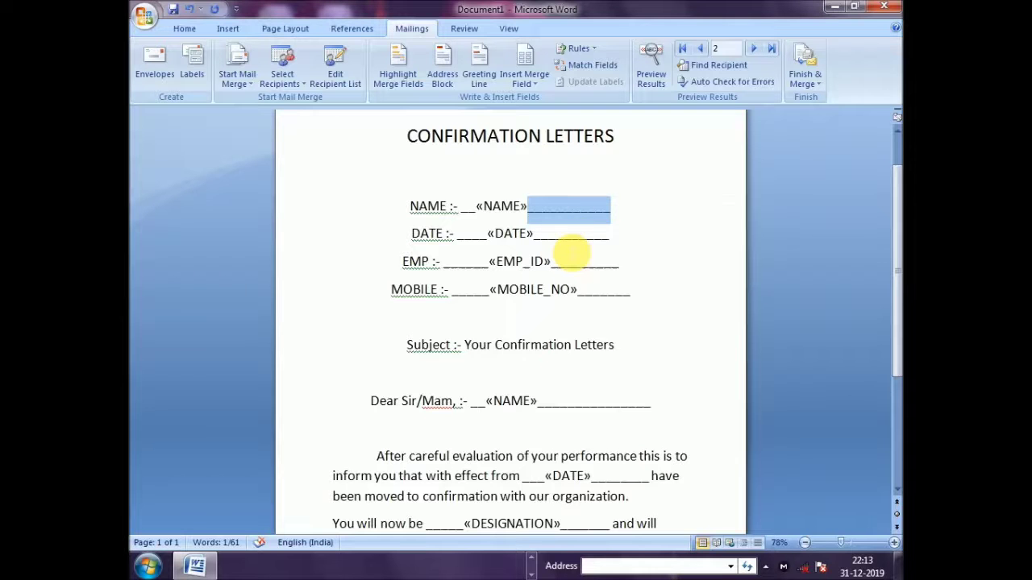
click(576, 237)
Check the edited merge fields through the letter and bring back the Mailings tab.
scroll(574, 401, down, 3)
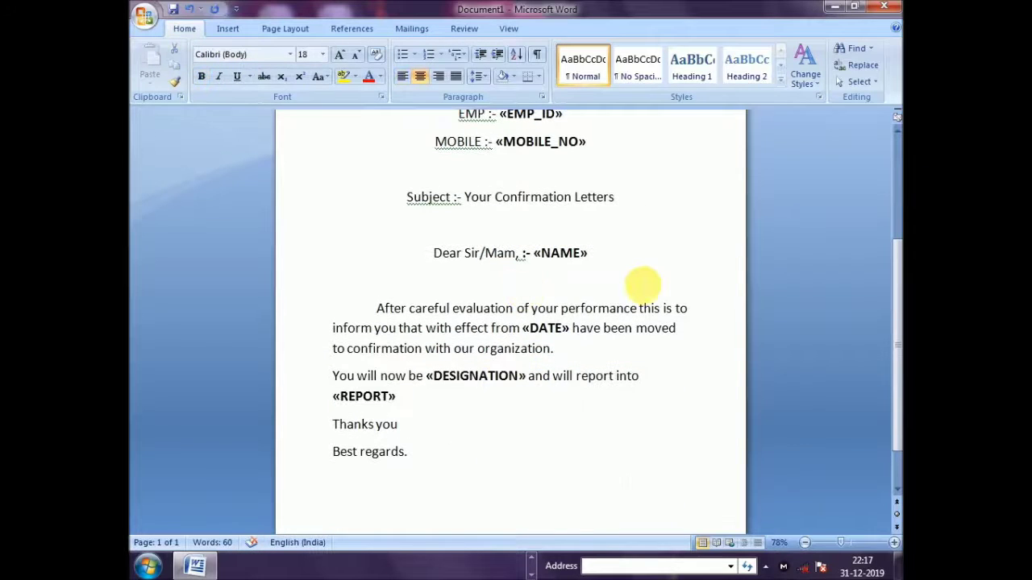
scroll(640, 278, down, 1)
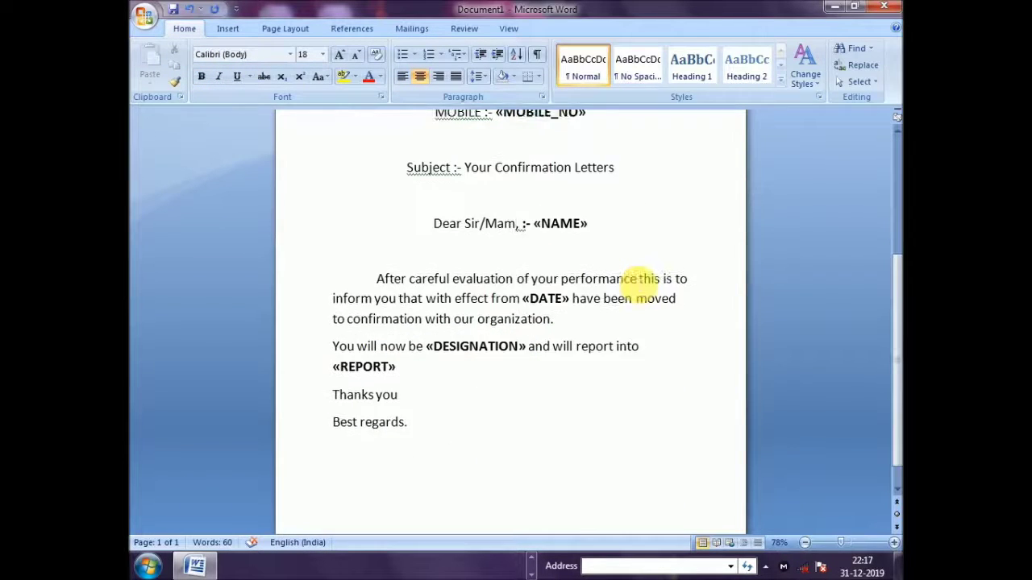
scroll(559, 415, down, 1)
scroll(548, 415, up, 3)
scroll(544, 419, up, 2)
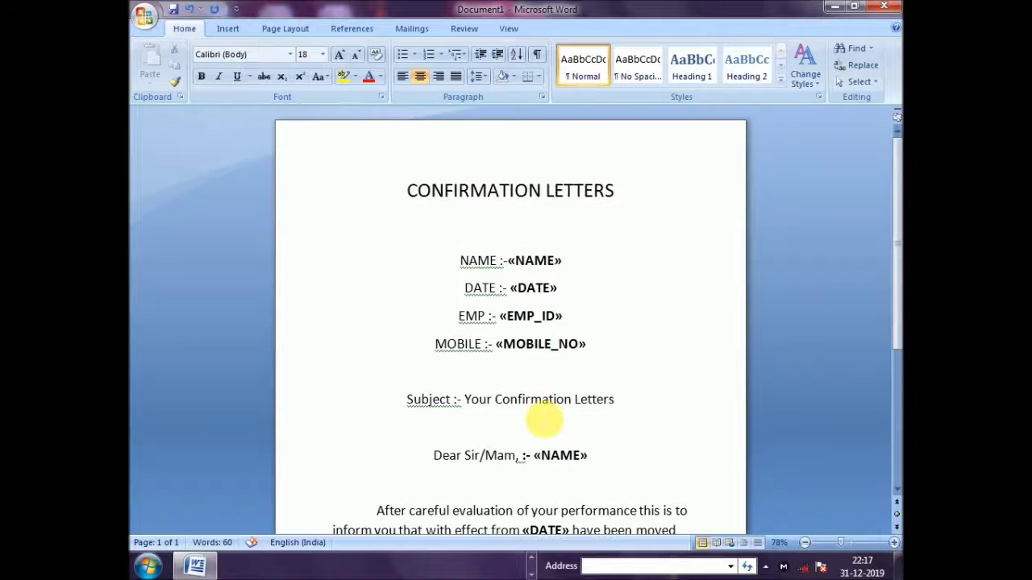
click(408, 30)
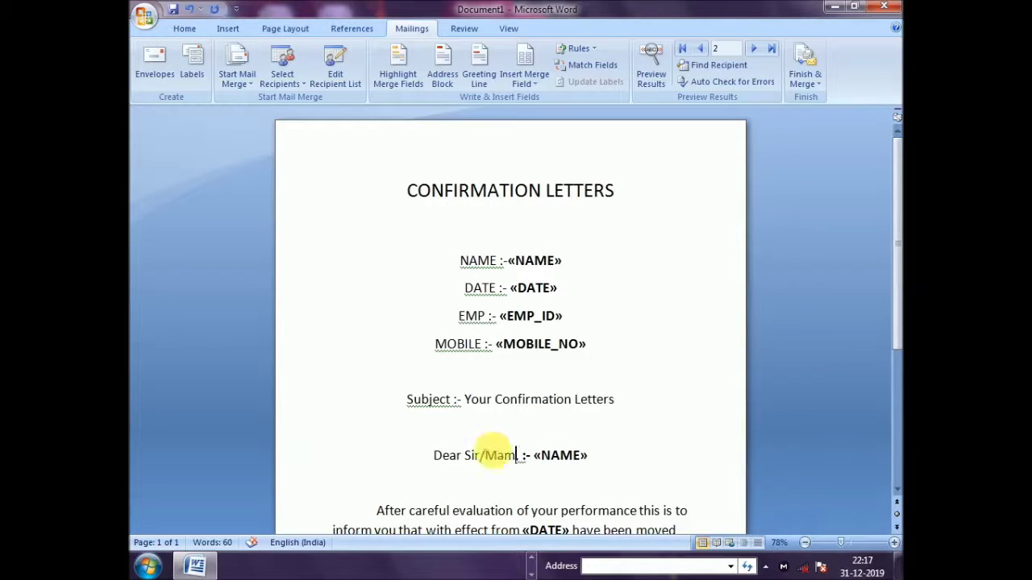
scroll(544, 371, down, 1)
scroll(544, 370, down, 1)
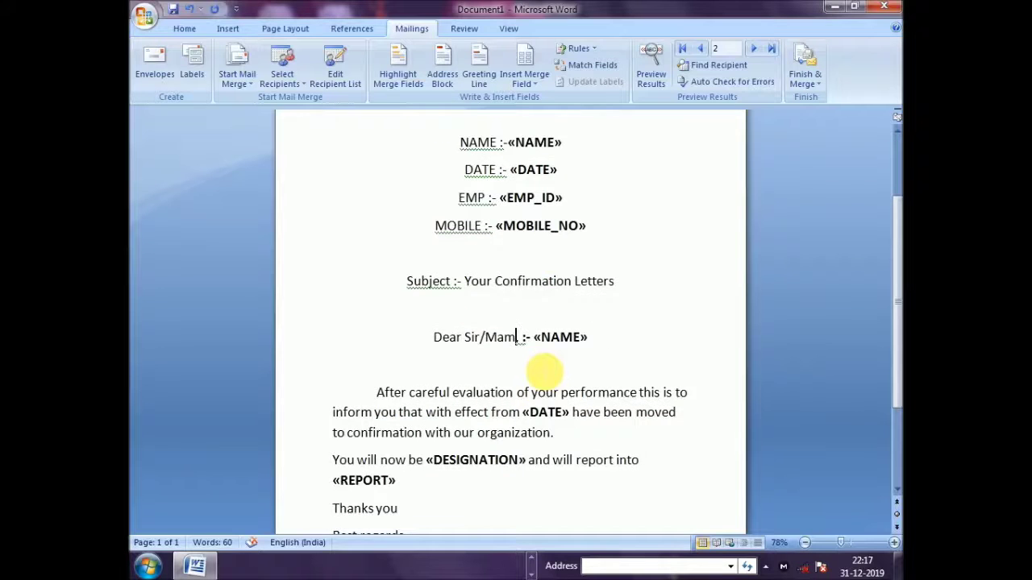
scroll(542, 371, down, 1)
scroll(541, 383, up, 1)
scroll(538, 393, up, 1)
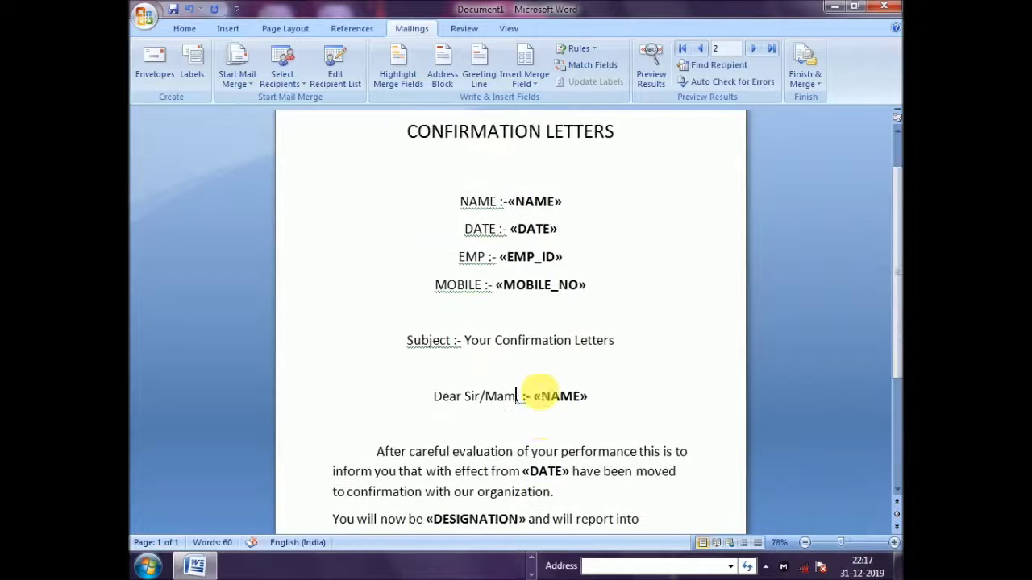
scroll(536, 395, up, 1)
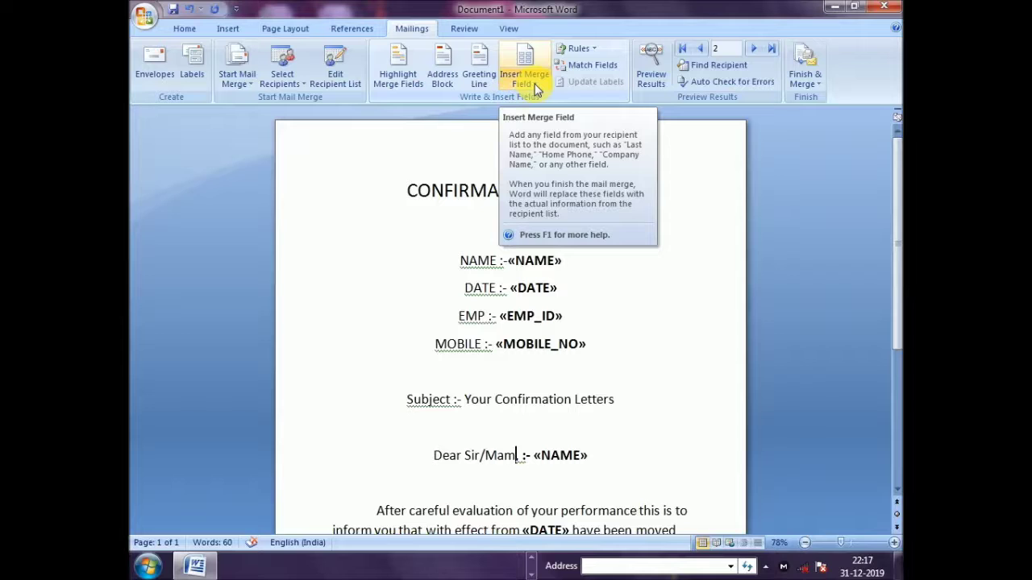
Finish & Merge to individual documents, merging all records into the new Letters1.
click(816, 88)
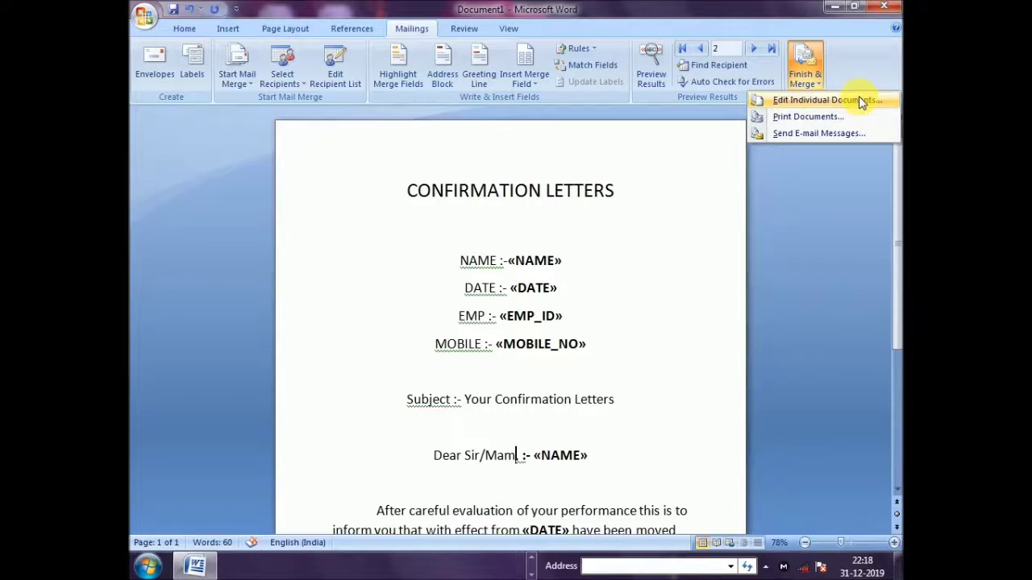
click(802, 101)
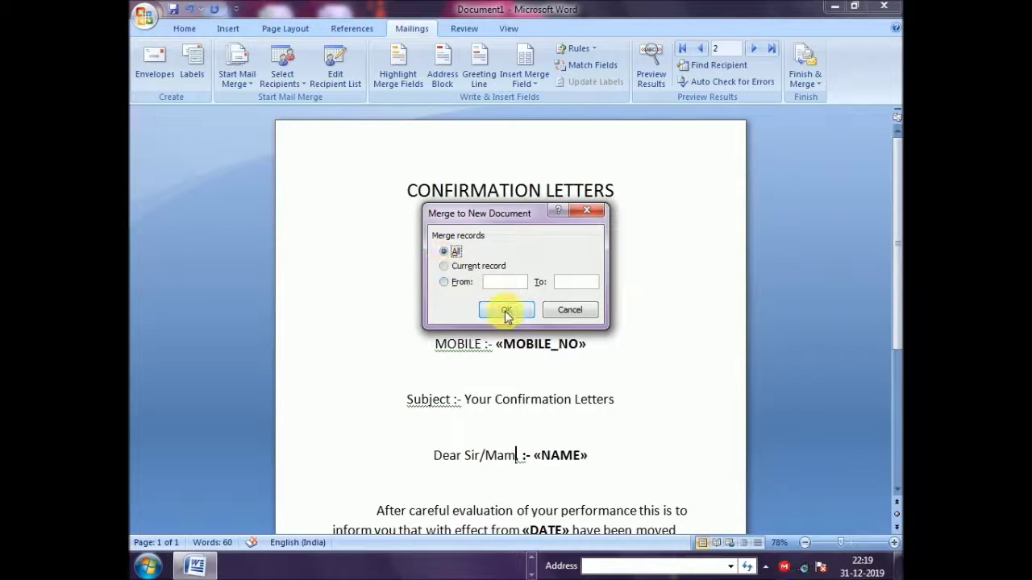
click(505, 312)
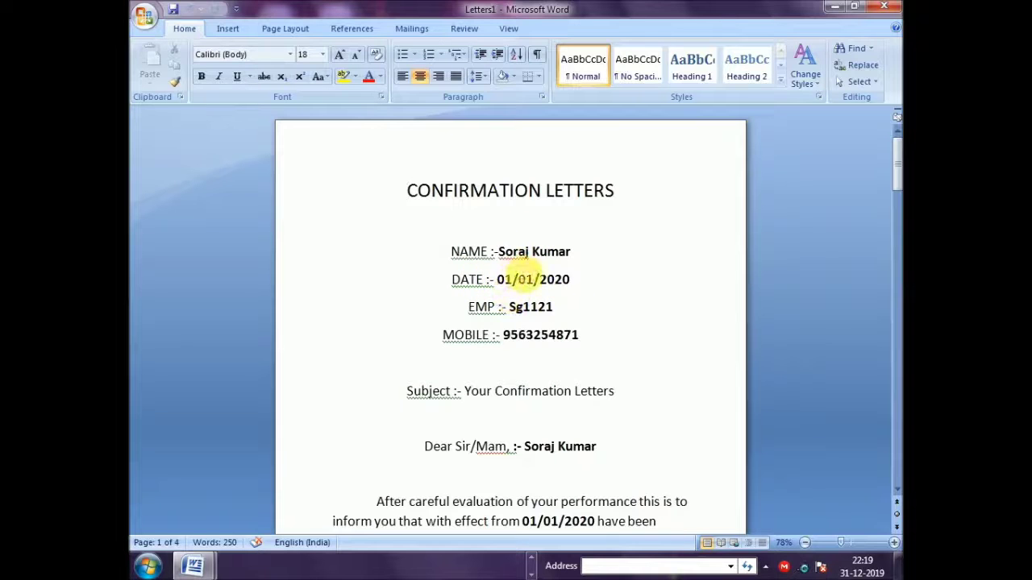
scroll(604, 392, down, 1)
scroll(639, 392, down, 1)
scroll(639, 392, down, 1)
scroll(629, 357, down, 3)
scroll(629, 357, down, 2)
scroll(629, 357, down, 2)
scroll(629, 354, down, 1)
scroll(629, 355, down, 2)
scroll(629, 354, down, 2)
scroll(628, 355, down, 2)
scroll(629, 352, down, 3)
scroll(631, 349, up, 3)
scroll(631, 350, up, 2)
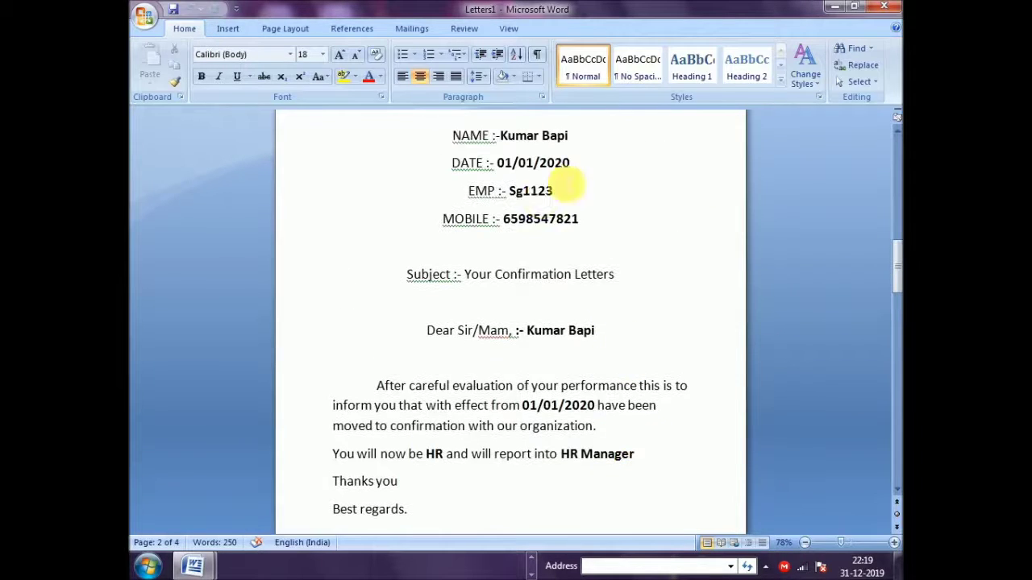
scroll(552, 368, up, 2)
scroll(553, 357, down, 12)
scroll(558, 357, up, 2)
scroll(532, 339, up, 2)
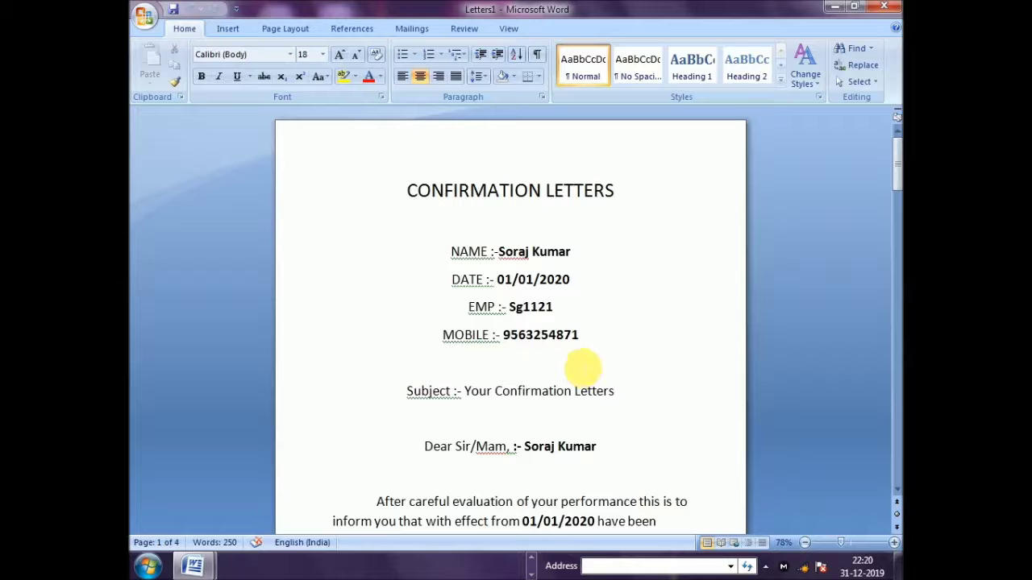
scroll(568, 435, down, 2)
scroll(566, 435, down, 1)
scroll(561, 429, down, 4)
scroll(562, 430, down, 3)
scroll(559, 426, down, 2)
scroll(562, 428, down, 2)
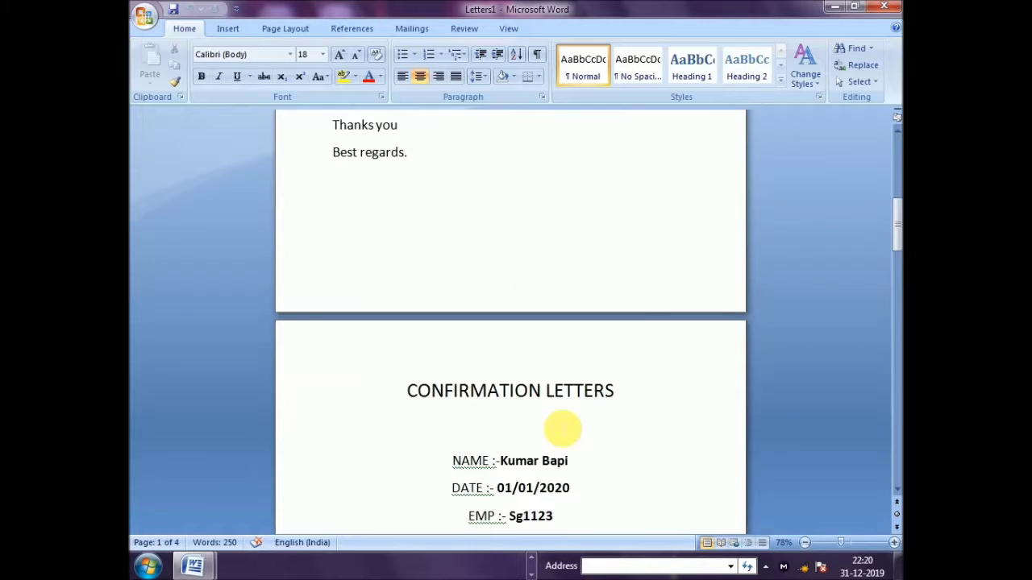
scroll(529, 460, down, 1)
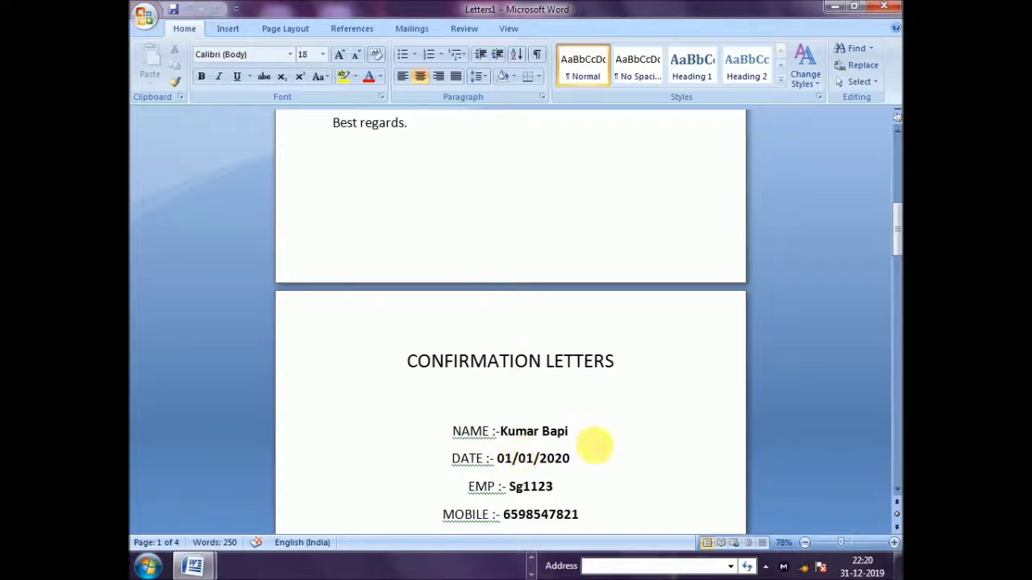
scroll(521, 433, down, 2)
scroll(583, 461, down, 1)
scroll(559, 454, down, 4)
scroll(553, 443, down, 5)
scroll(553, 443, down, 2)
scroll(554, 442, down, 3)
scroll(554, 442, down, 3)
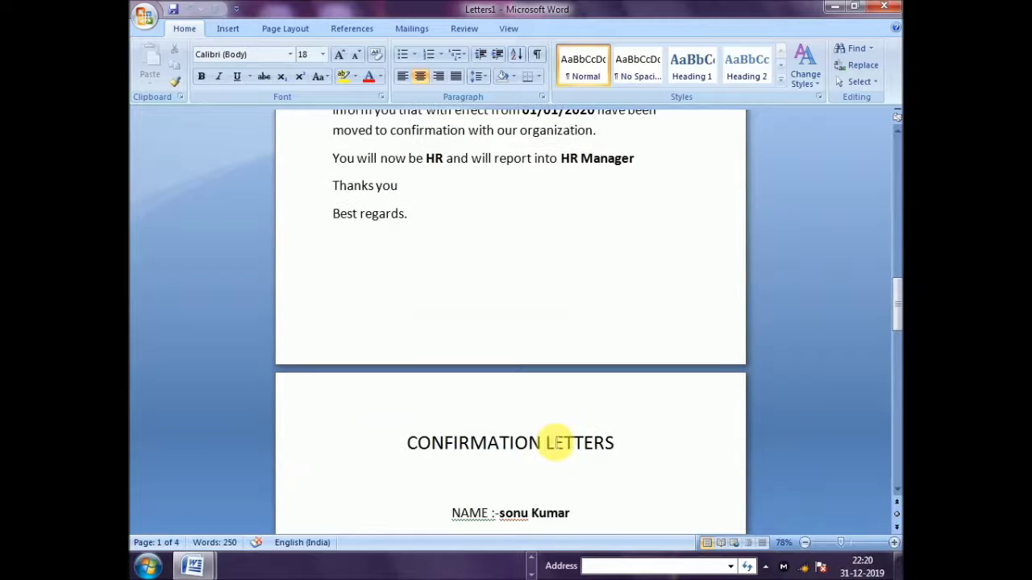
scroll(560, 440, down, 2)
scroll(522, 453, down, 1)
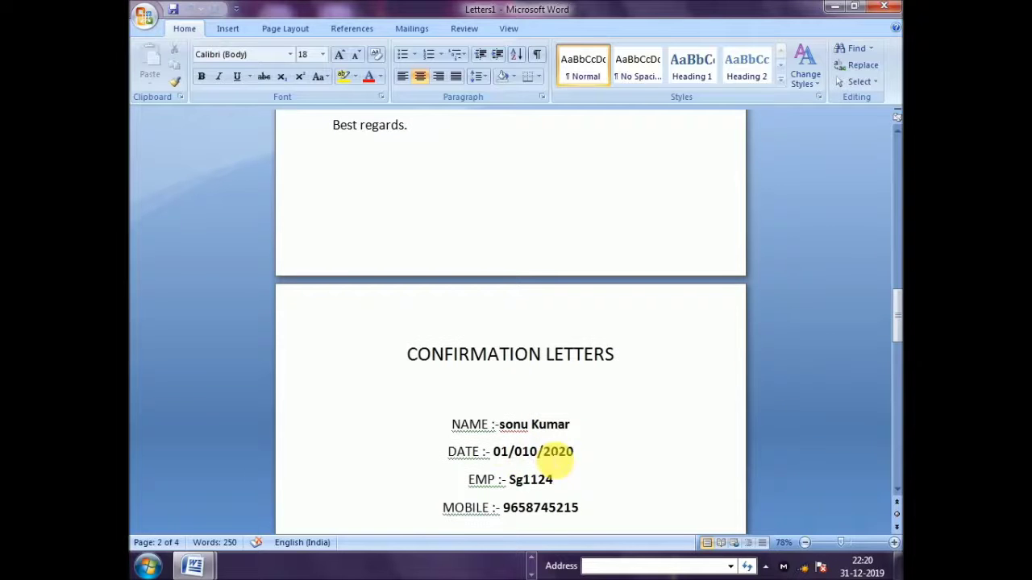
scroll(564, 435, down, 4)
scroll(560, 448, down, 3)
scroll(548, 435, down, 2)
scroll(559, 445, down, 4)
scroll(561, 445, down, 5)
scroll(559, 443, down, 3)
scroll(564, 449, down, 1)
scroll(559, 443, down, 4)
scroll(562, 441, down, 4)
scroll(568, 440, down, 3)
scroll(560, 440, down, 3)
scroll(561, 442, down, 1)
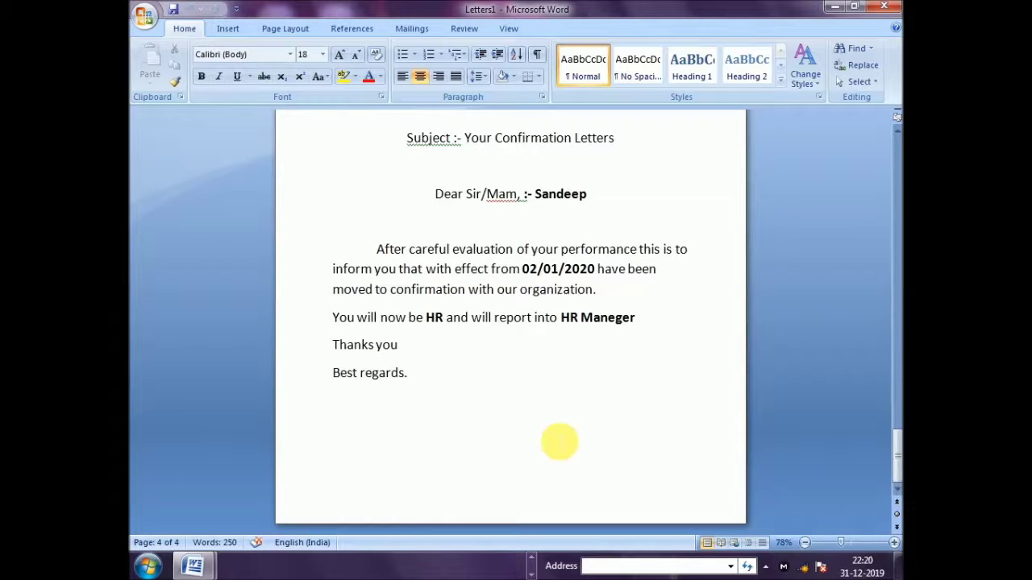
scroll(550, 437, up, 4)
scroll(551, 437, up, 3)
scroll(550, 437, up, 1)
scroll(551, 437, up, 2)
scroll(550, 438, up, 1)
scroll(550, 437, up, 1)
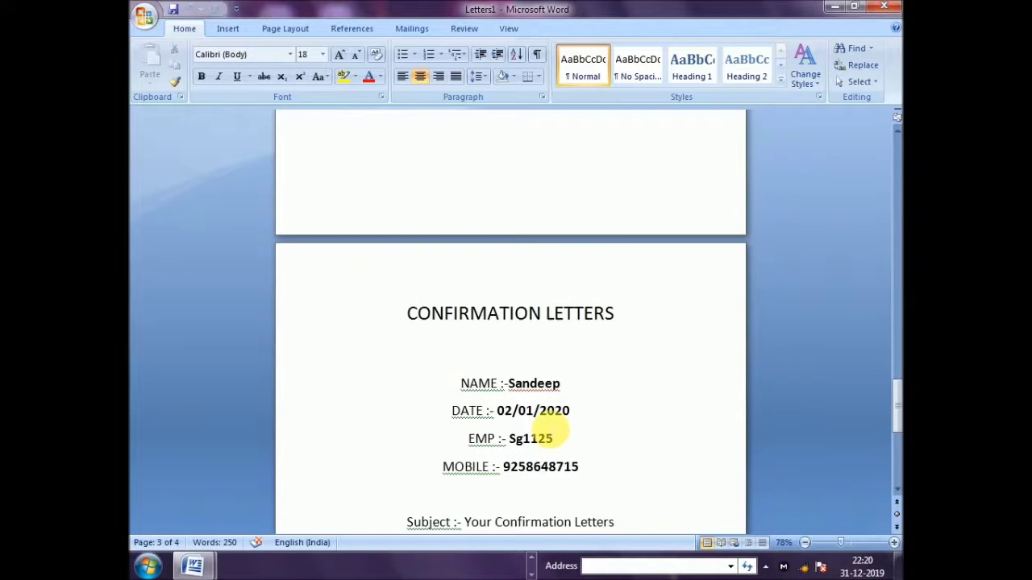
scroll(552, 423, up, 1)
scroll(548, 428, up, 1)
scroll(548, 426, up, 2)
scroll(550, 432, up, 4)
scroll(551, 431, up, 2)
scroll(546, 422, up, 2)
scroll(553, 415, up, 2)
scroll(543, 415, up, 3)
scroll(550, 427, up, 3)
scroll(548, 426, up, 3)
scroll(546, 421, up, 2)
scroll(548, 422, up, 2)
scroll(551, 428, up, 4)
scroll(548, 426, up, 2)
scroll(551, 427, up, 2)
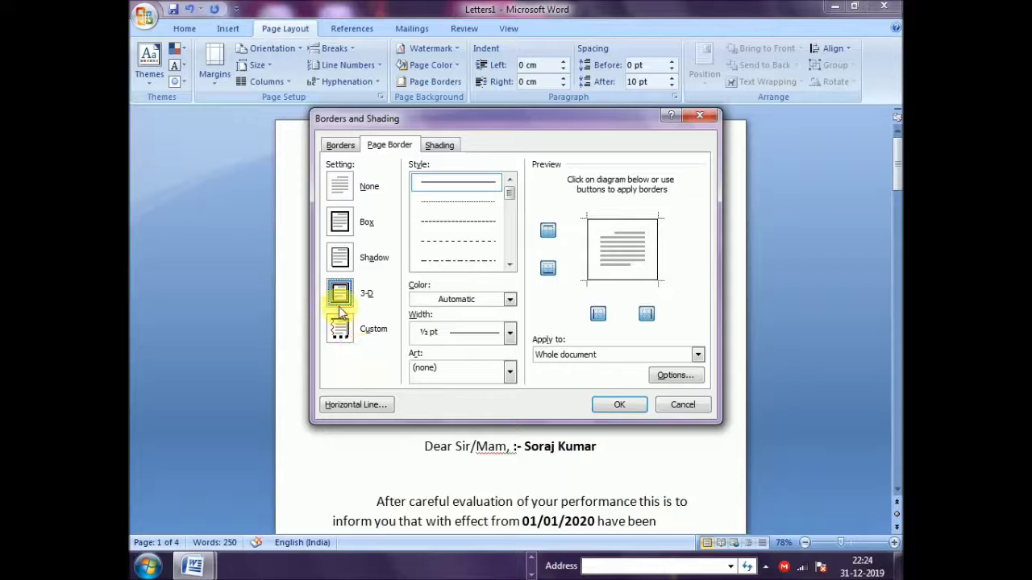
Apply the currently chosen page border and scroll through the letters to review it.
click(619, 405)
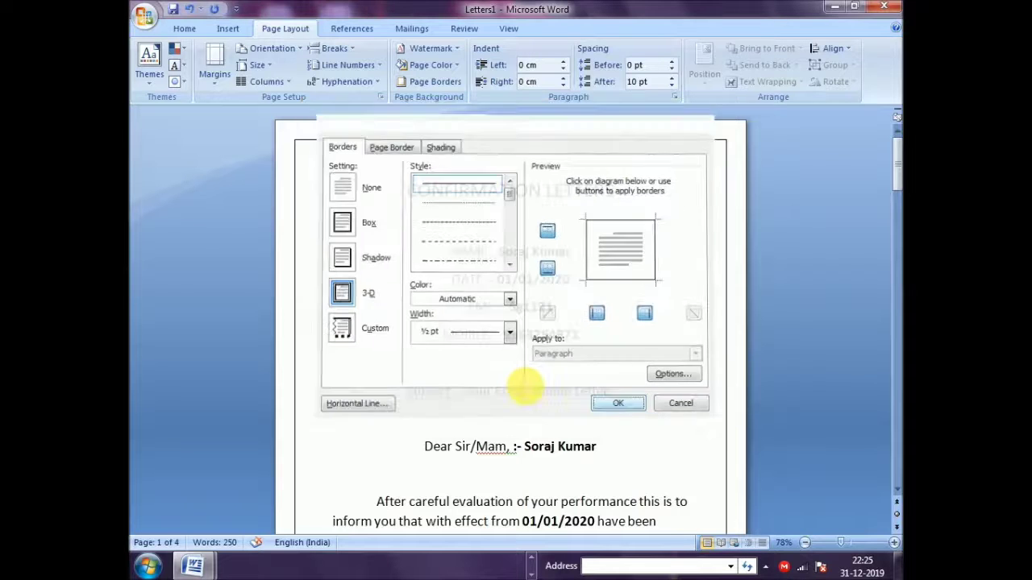
scroll(615, 300, down, 1)
scroll(614, 300, down, 4)
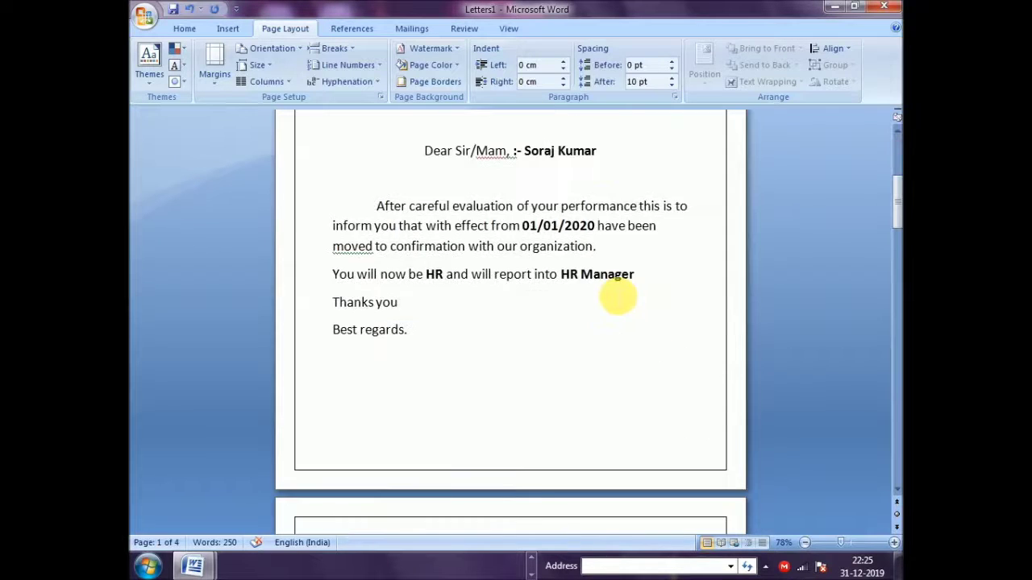
scroll(619, 296, down, 3)
scroll(620, 286, up, 3)
scroll(621, 271, up, 2)
scroll(621, 271, up, 2)
scroll(622, 272, up, 1)
scroll(622, 273, up, 1)
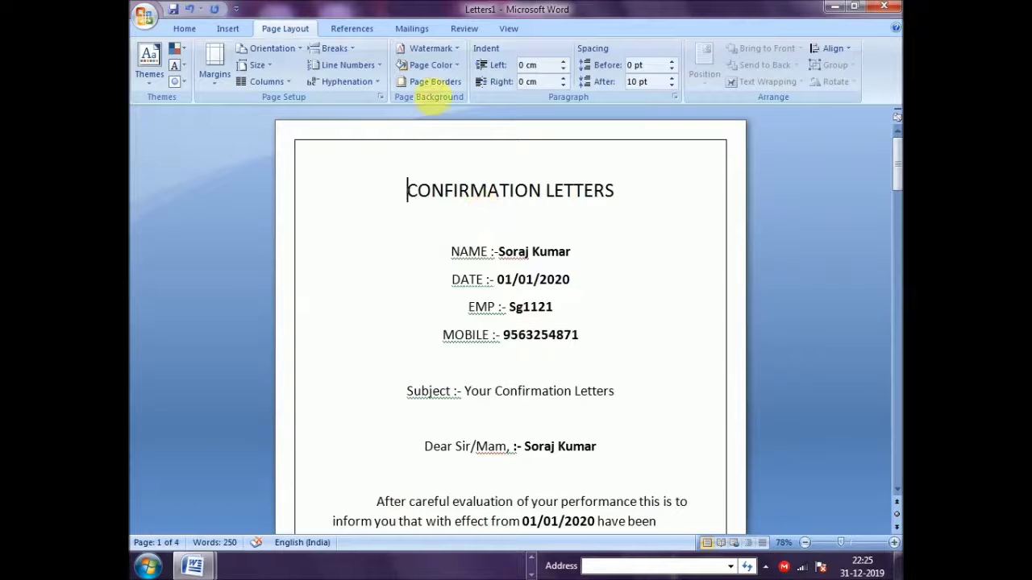
Switch the page border to the 3-D setting for the whole document and check every page.
click(427, 88)
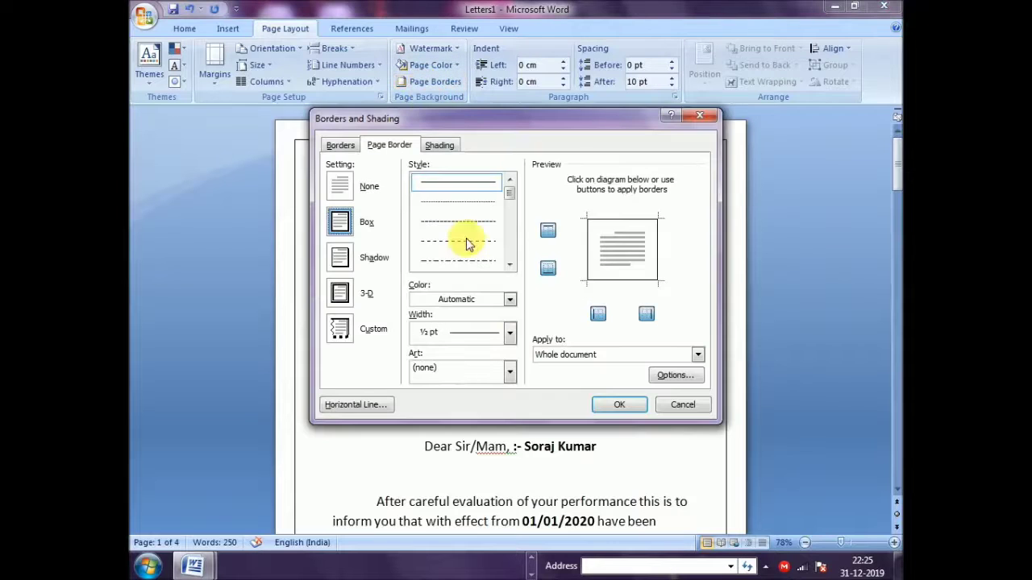
click(340, 296)
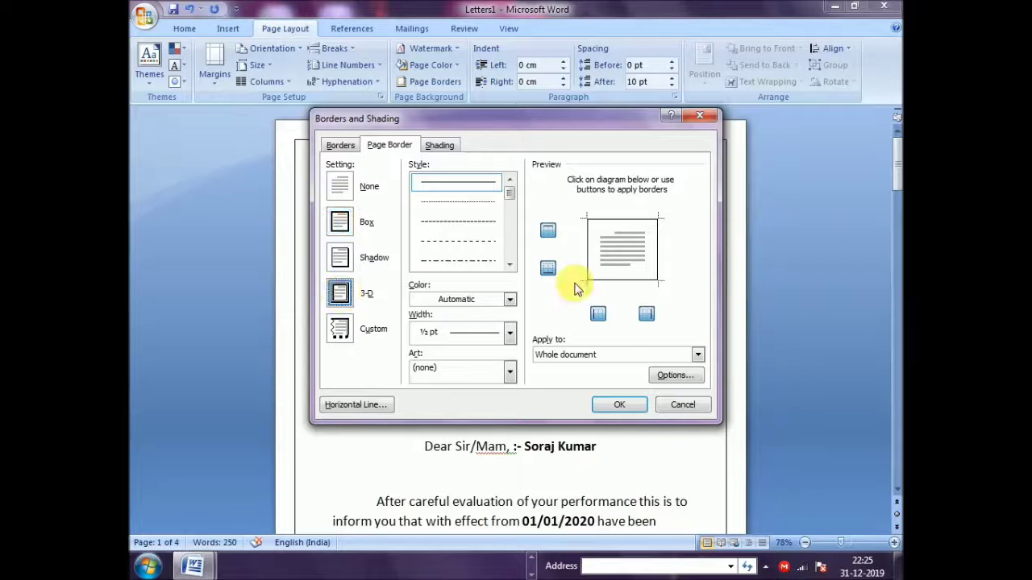
click(616, 406)
scroll(403, 306, down, 1)
scroll(401, 306, down, 2)
scroll(401, 306, down, 4)
scroll(402, 306, down, 2)
scroll(402, 306, down, 3)
scroll(402, 304, down, 2)
scroll(401, 304, up, 3)
scroll(401, 304, up, 3)
scroll(402, 304, up, 3)
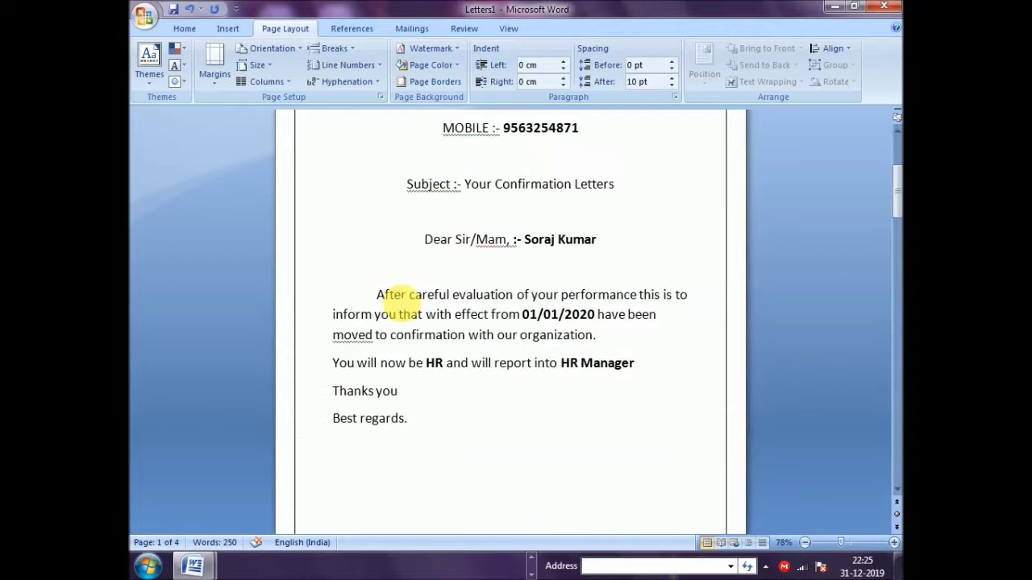
scroll(401, 304, up, 4)
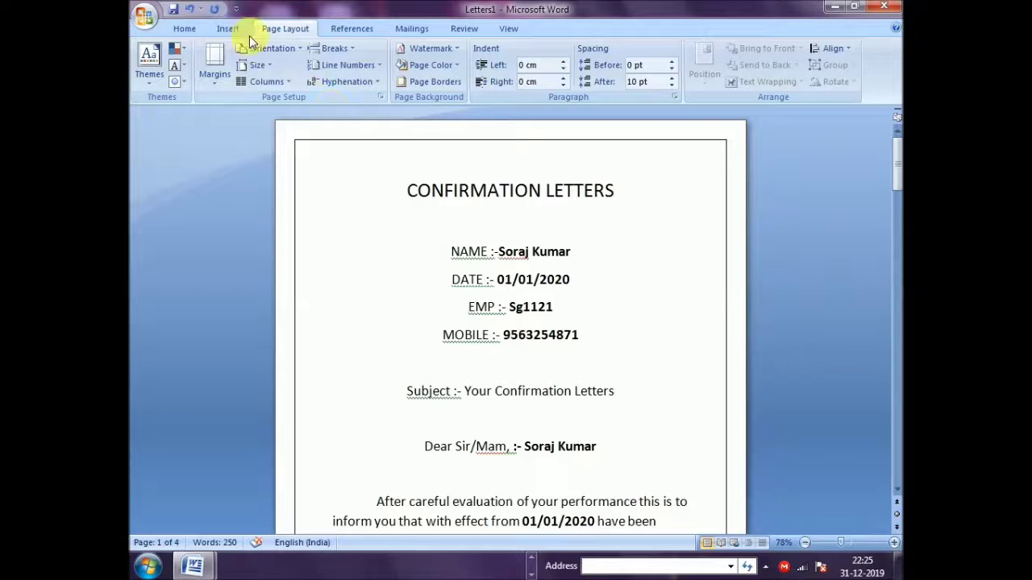
click(229, 34)
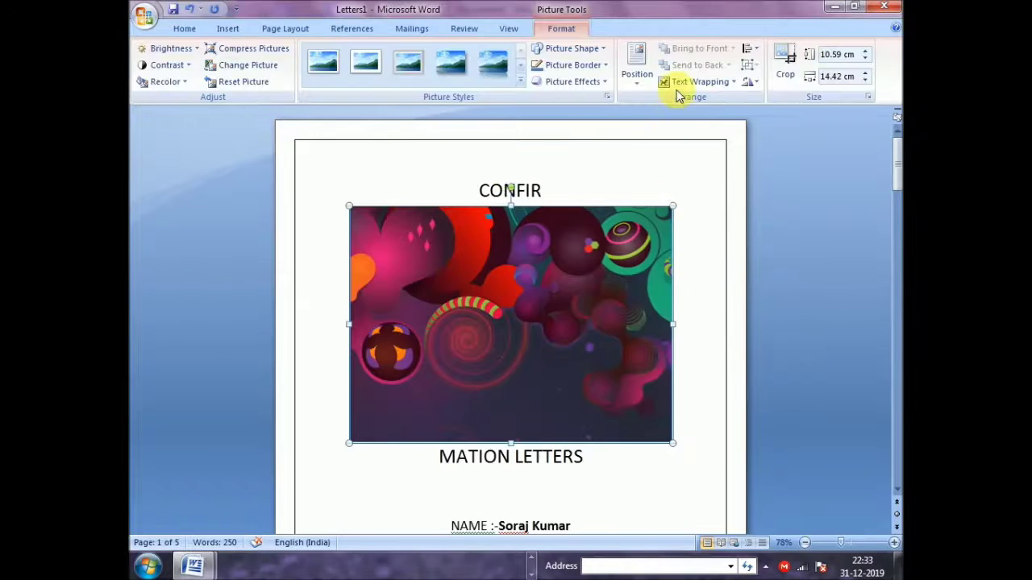
Set the picture's text wrapping and widen it to about 8 cm above CONFIRMATION LETTERS.
click(677, 82)
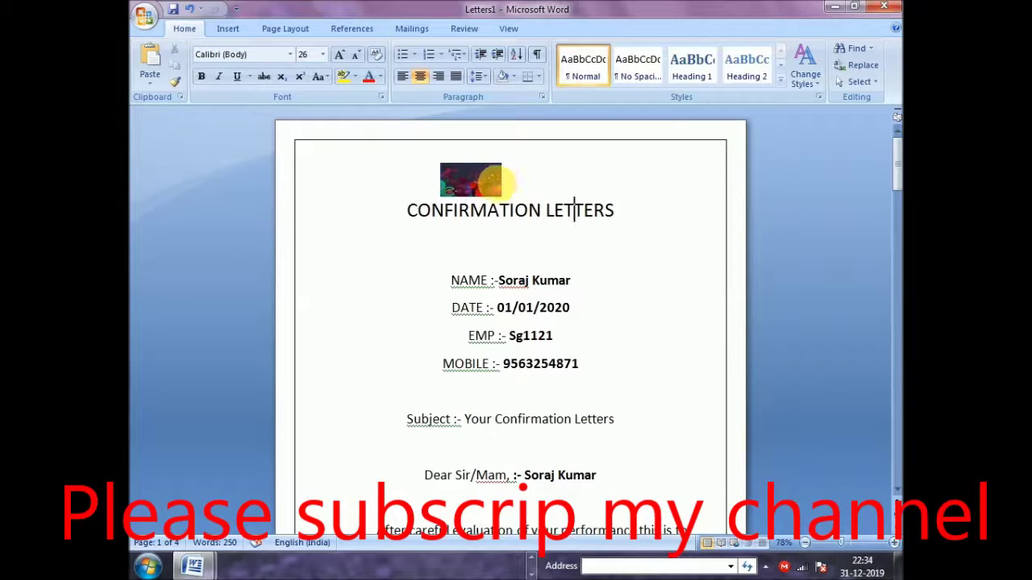
click(498, 192)
drag(501, 181, 592, 181)
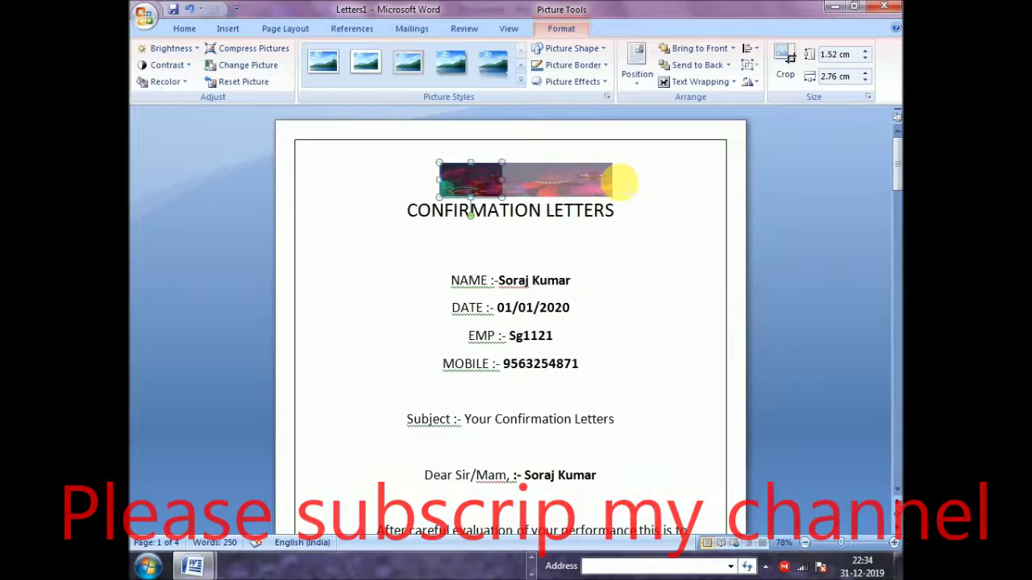
drag(592, 182, 622, 181)
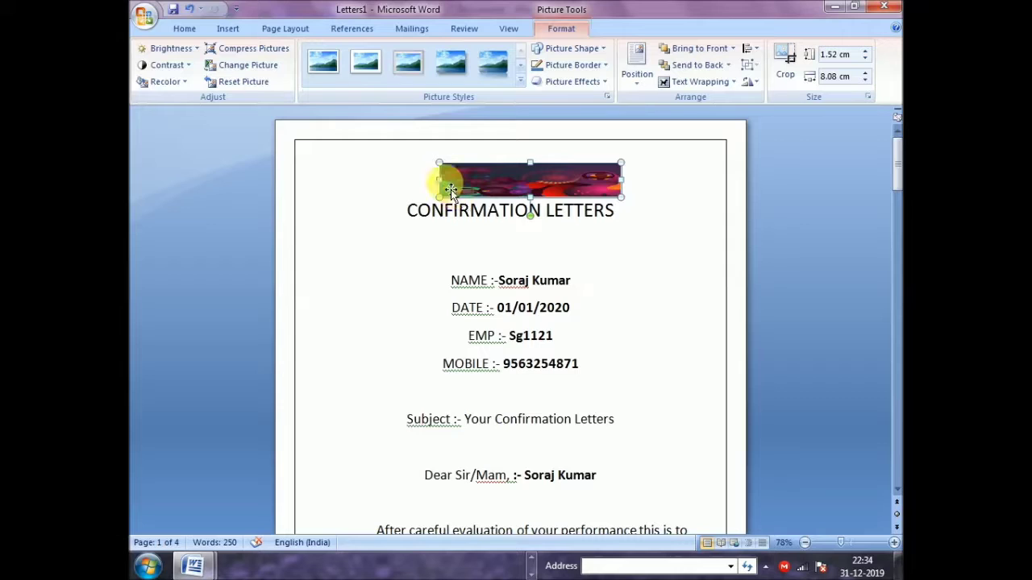
drag(448, 184, 407, 188)
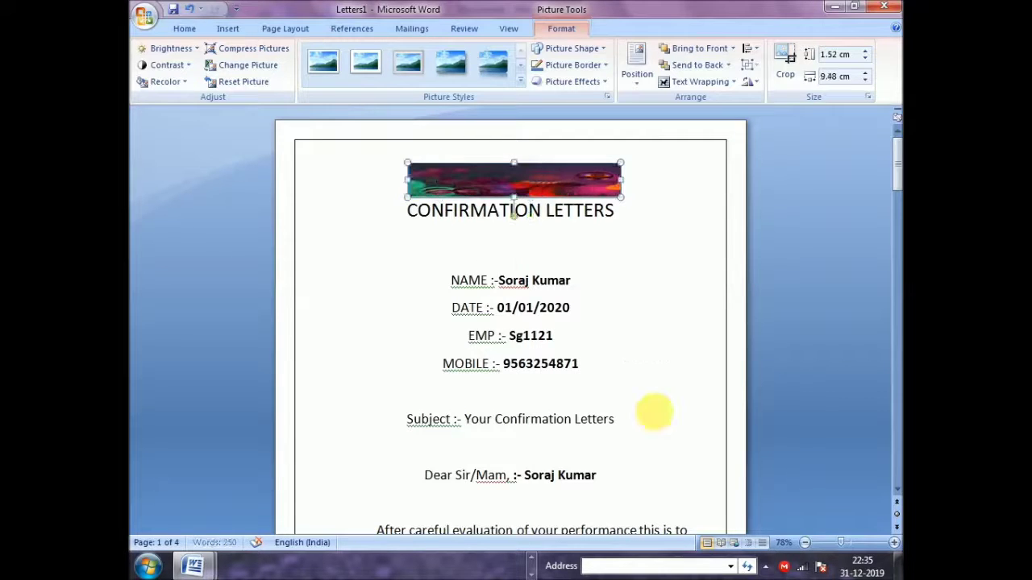
click(674, 381)
scroll(647, 347, down, 2)
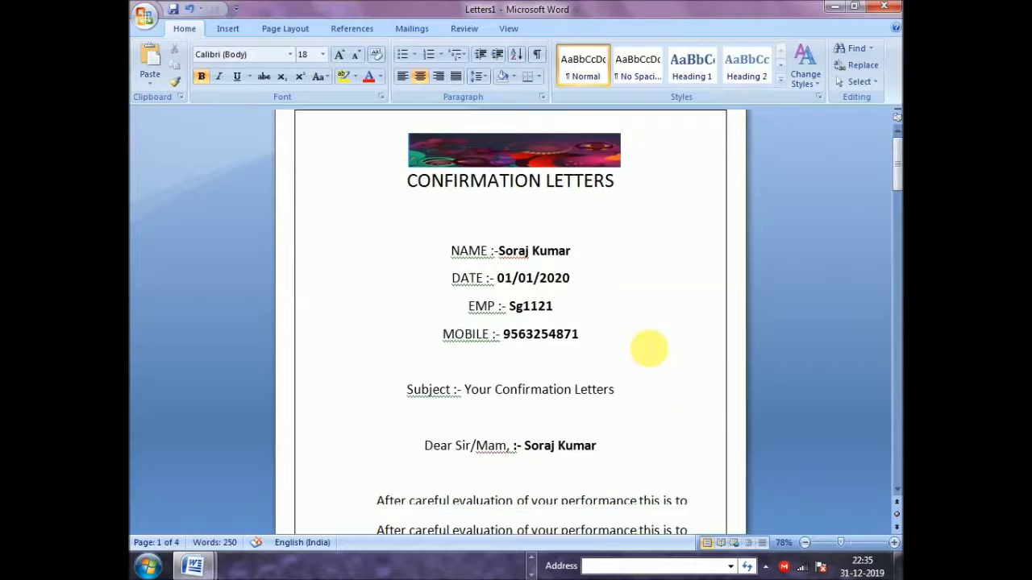
scroll(629, 341, up, 2)
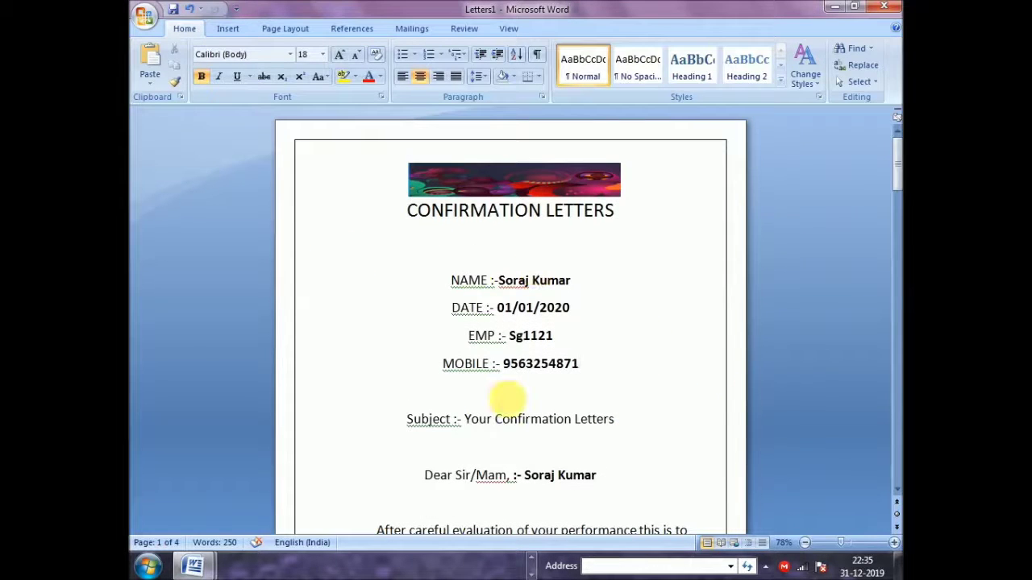
click(228, 28)
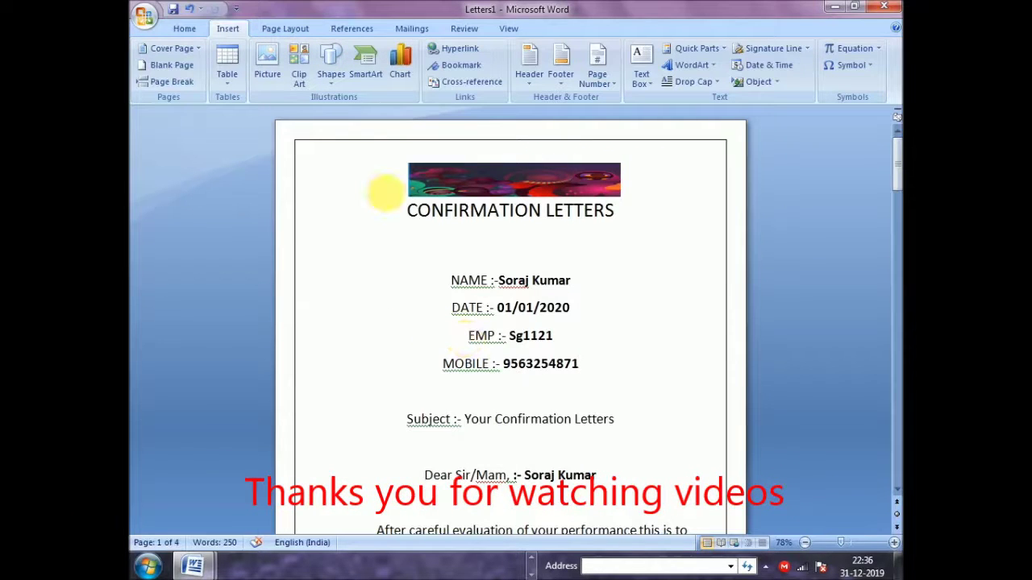
Switch to the Page Layout tab to reach the Page Background group.
click(294, 31)
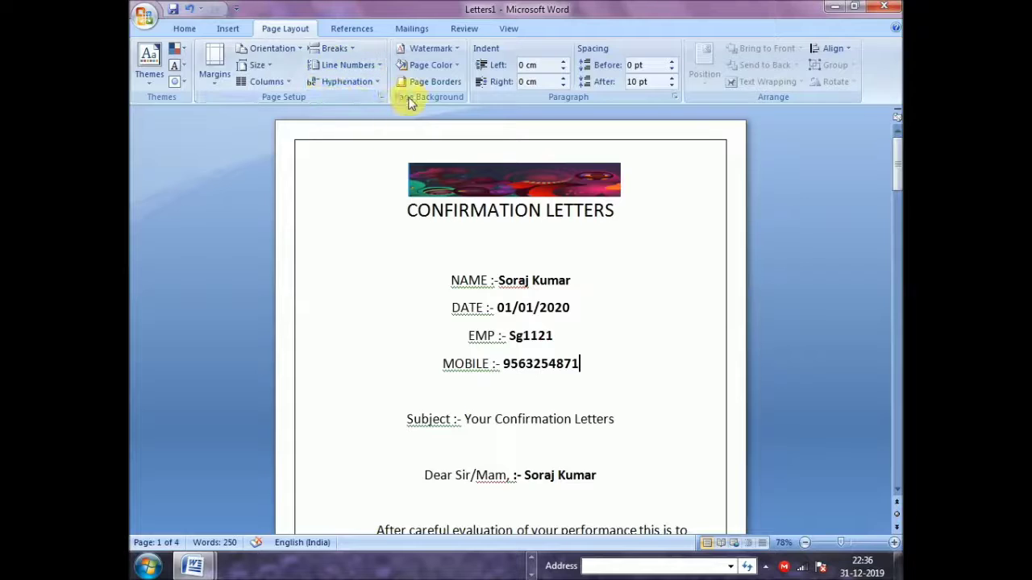
Apply the diagonal CONFIDENTIAL 1 watermark and scroll through the letters to confirm it.
click(423, 51)
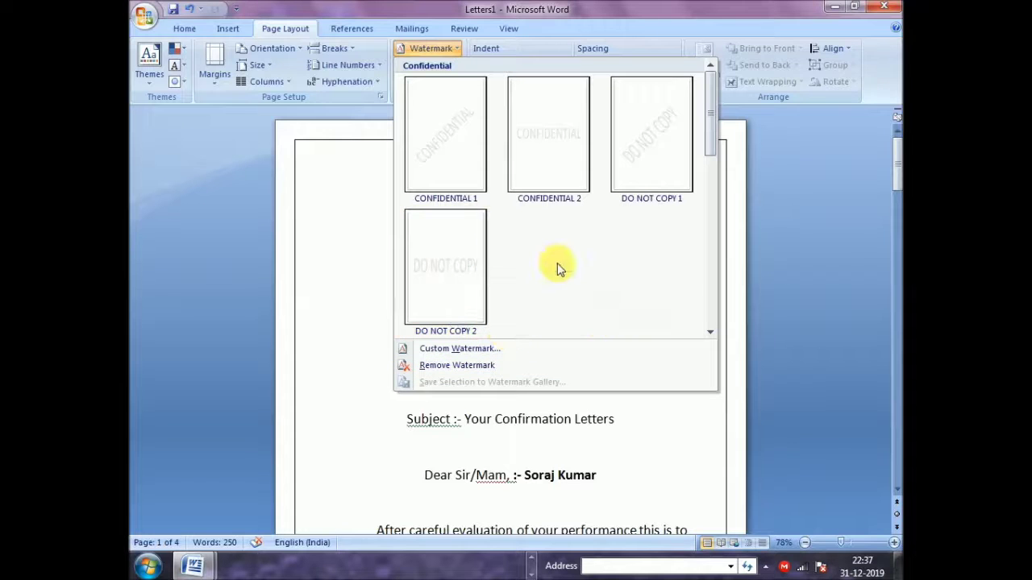
click(435, 161)
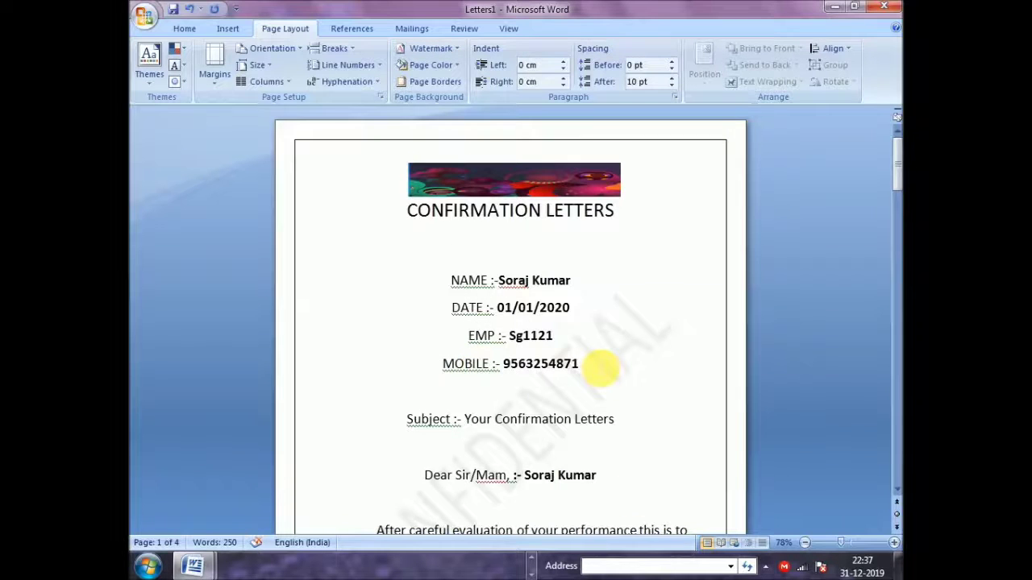
scroll(601, 370, down, 1)
scroll(588, 354, down, 3)
scroll(603, 363, down, 2)
scroll(603, 362, down, 1)
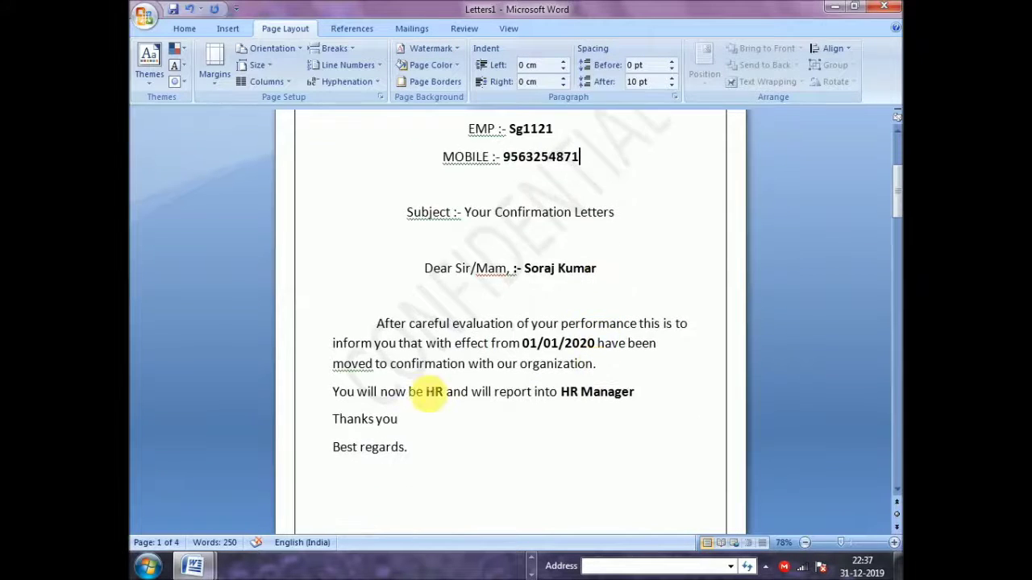
scroll(426, 387, up, 2)
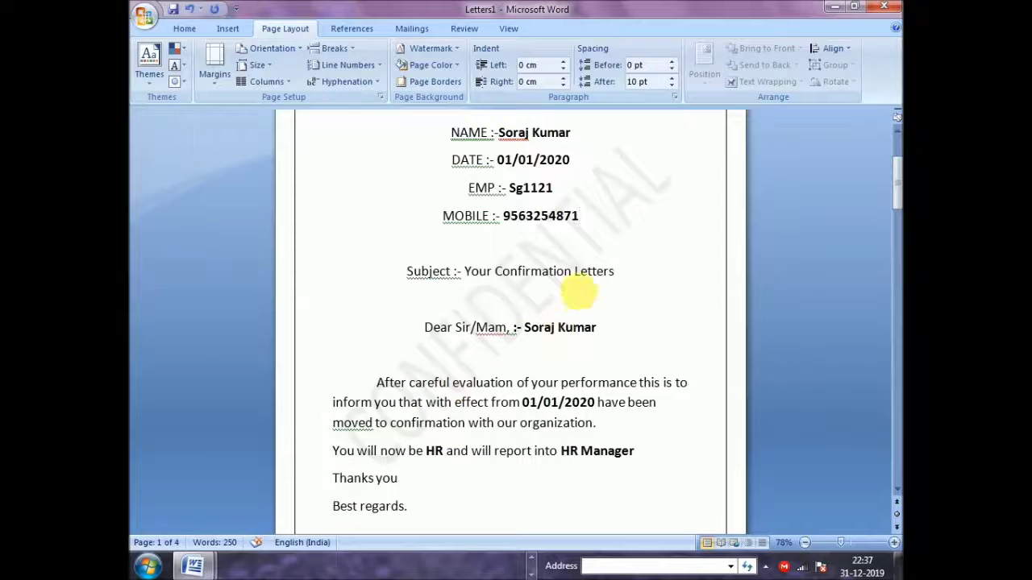
scroll(426, 382, down, 1)
scroll(439, 391, up, 2)
scroll(443, 386, up, 4)
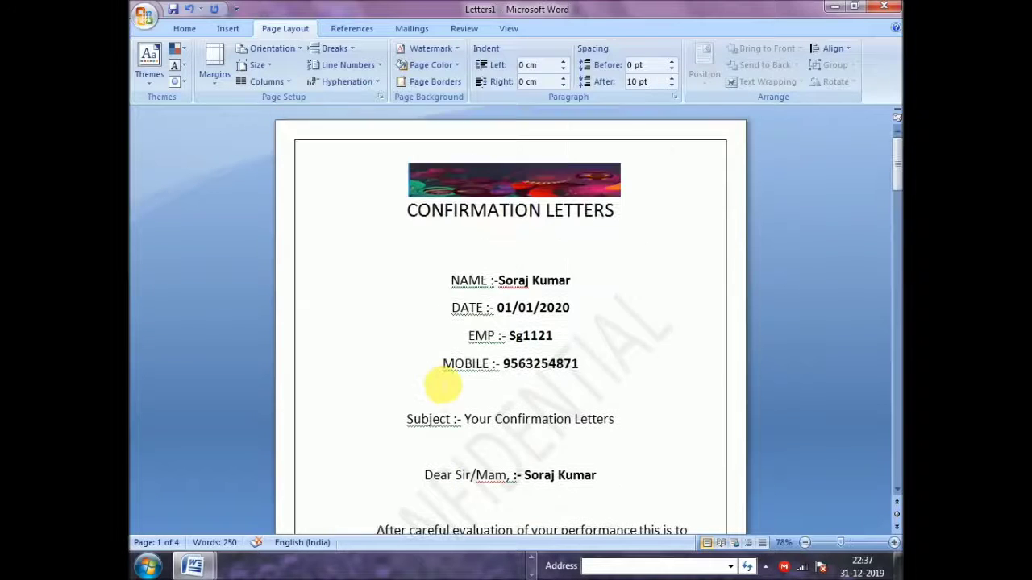